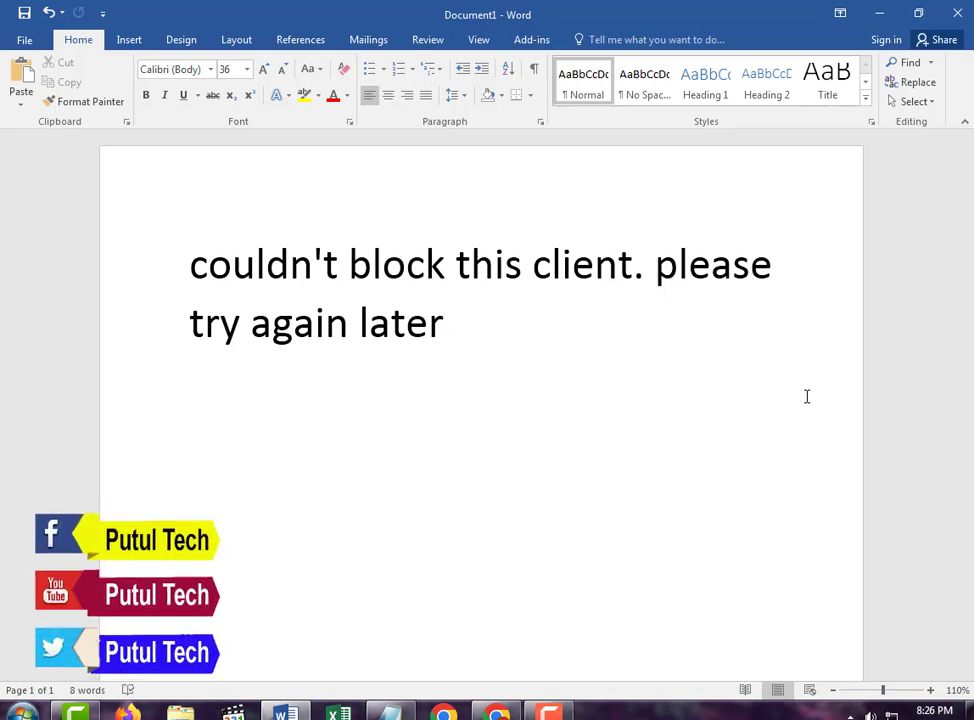
{"action": "left_click_drag", "start_coordinate": [496, 322], "coordinate": [163, 235]}
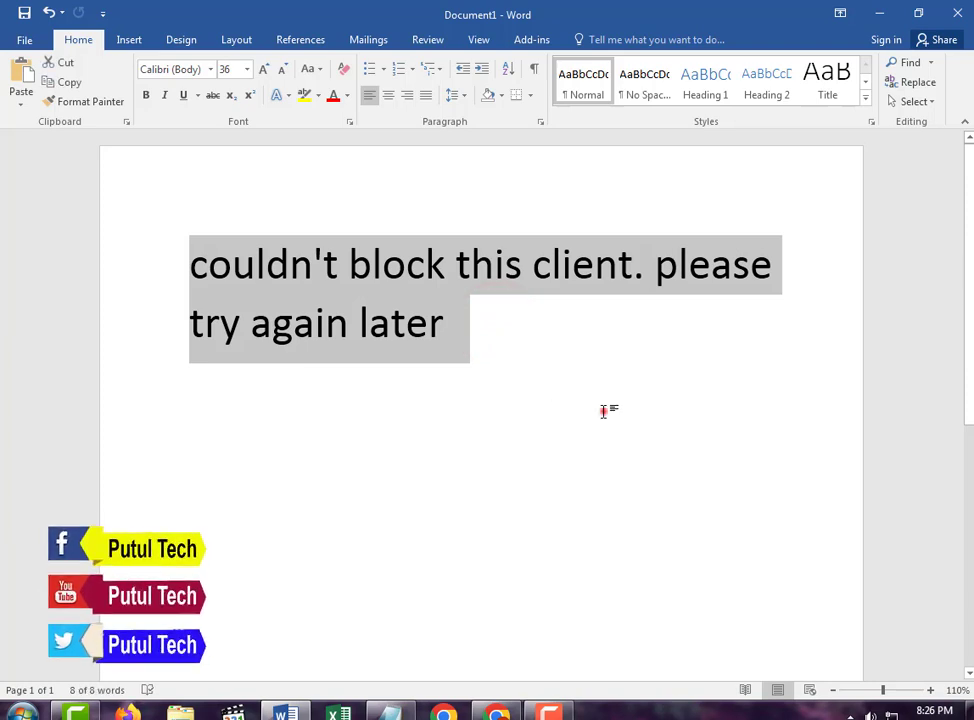
{"action": "left_click", "coordinate": [605, 408]}
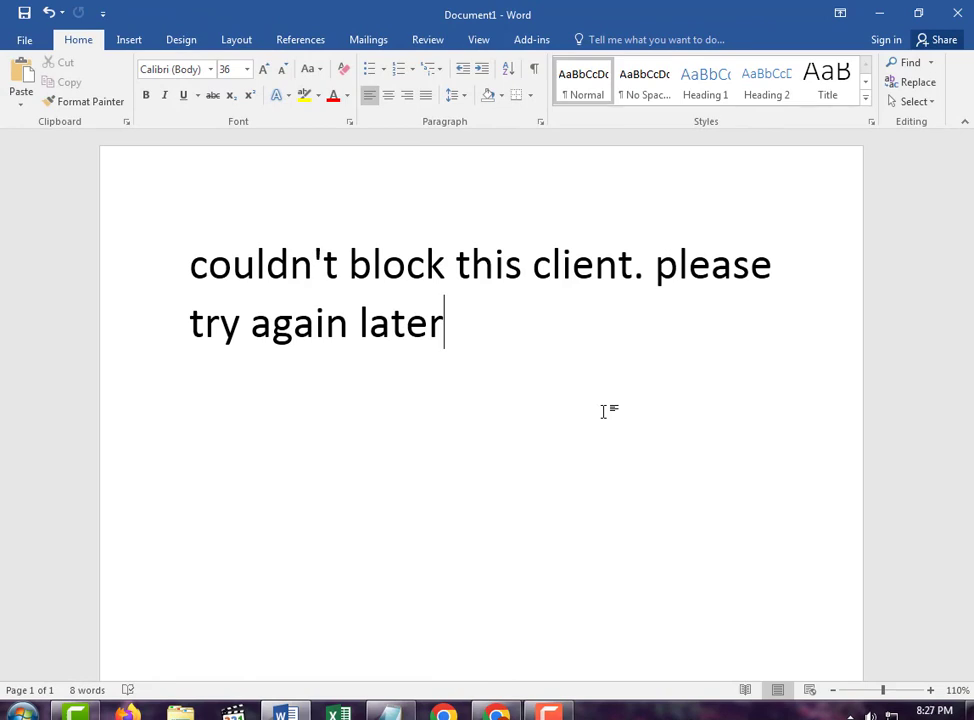
Switch from Word to Chrome and search Google for "tp link"
{"action": "left_click", "coordinate": [876, 14]}
{"action": "left_click", "coordinate": [590, 530]}
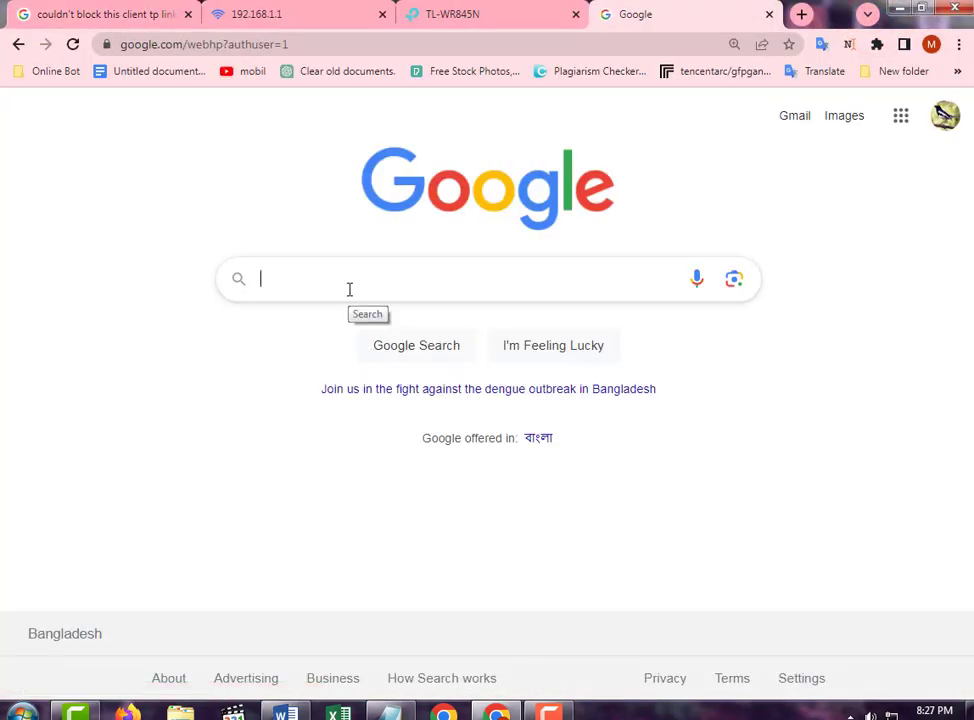
{"action": "type", "text": "t"}
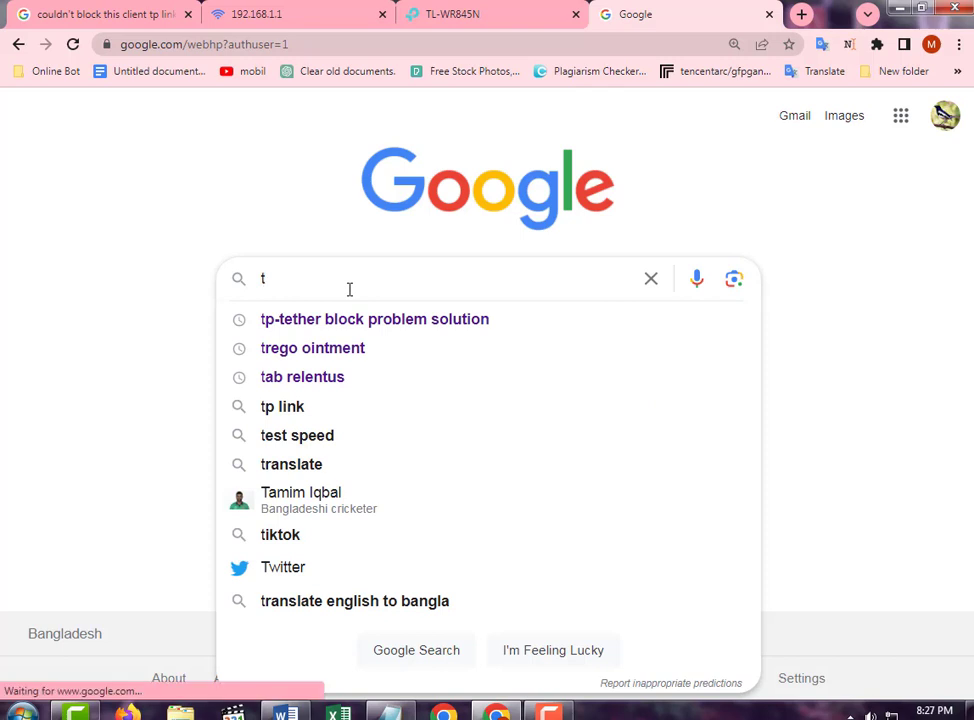
{"action": "left_click", "coordinate": [282, 406]}
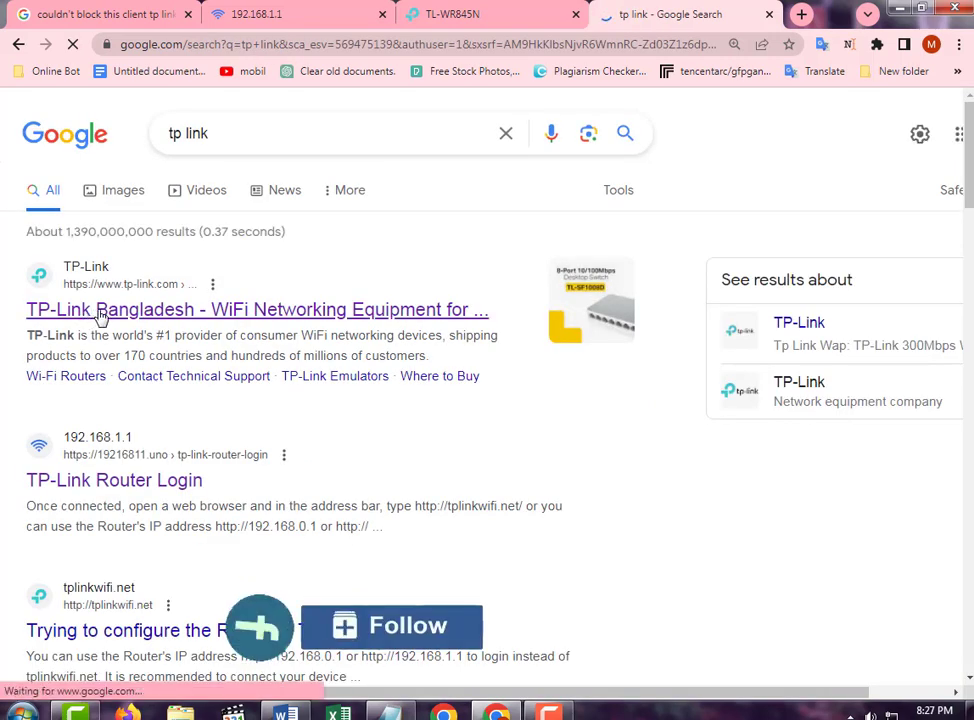
Open the TP-Link Router Login search result and follow its 192.168.1.1 Admin link to the router's sign-in page
{"action": "left_click", "coordinate": [116, 485]}
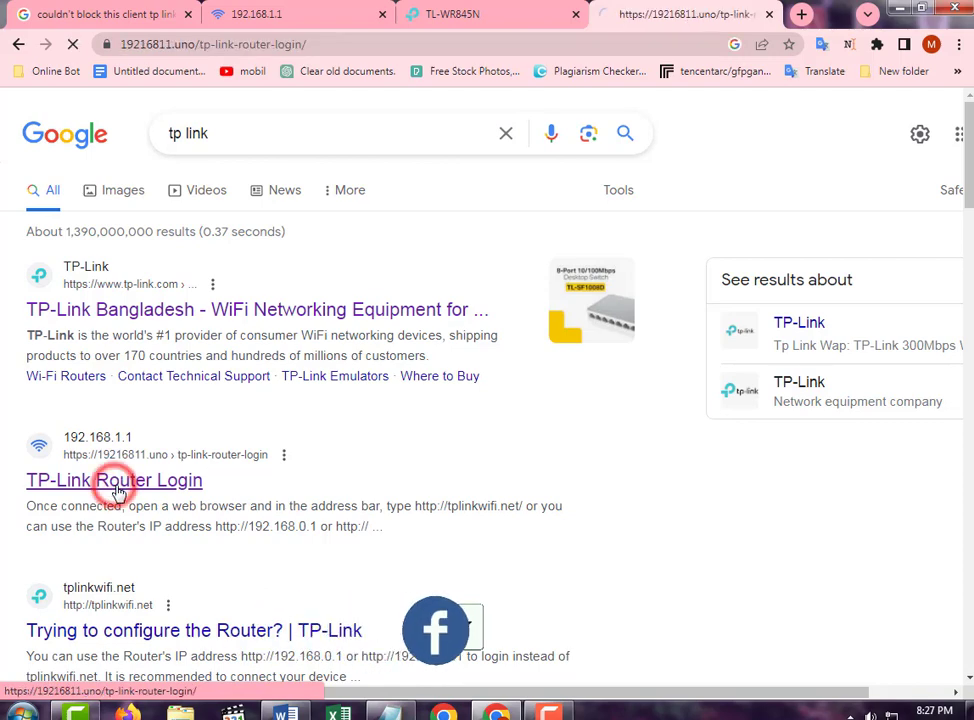
{"action": "scroll", "coordinate": [413, 424], "scroll_direction": "down", "scroll_amount": 2}
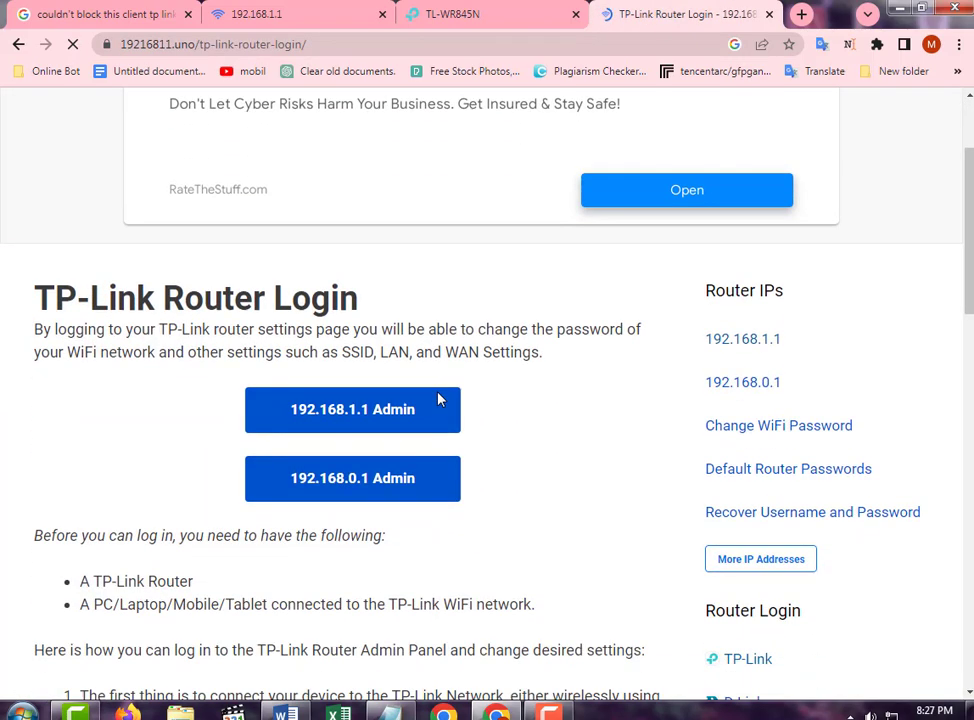
{"action": "left_click", "coordinate": [336, 418]}
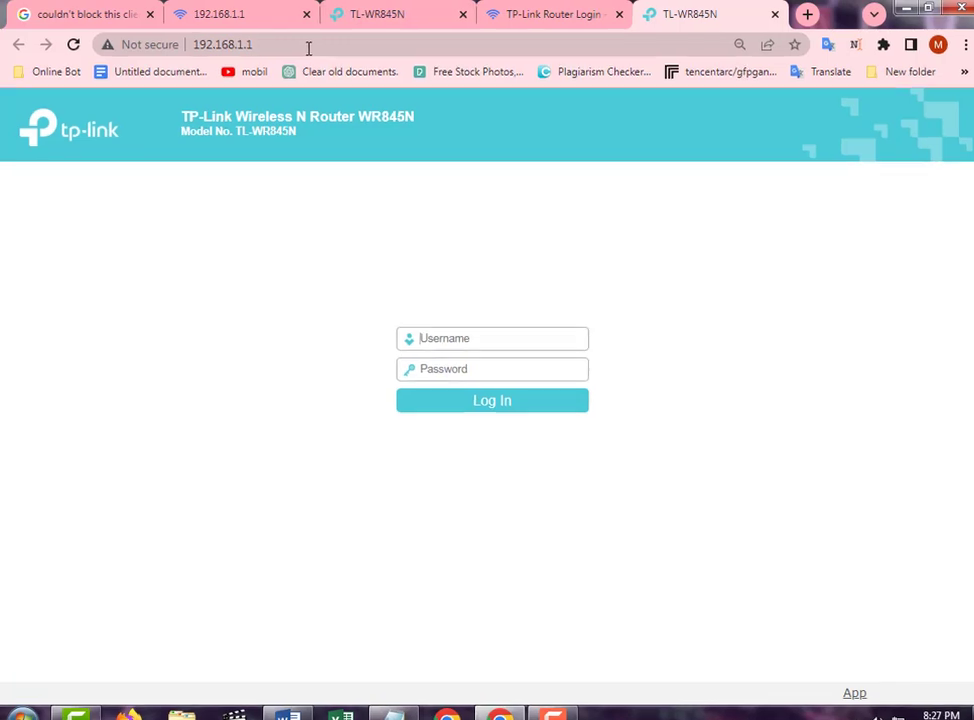
{"action": "left_click", "coordinate": [309, 48]}
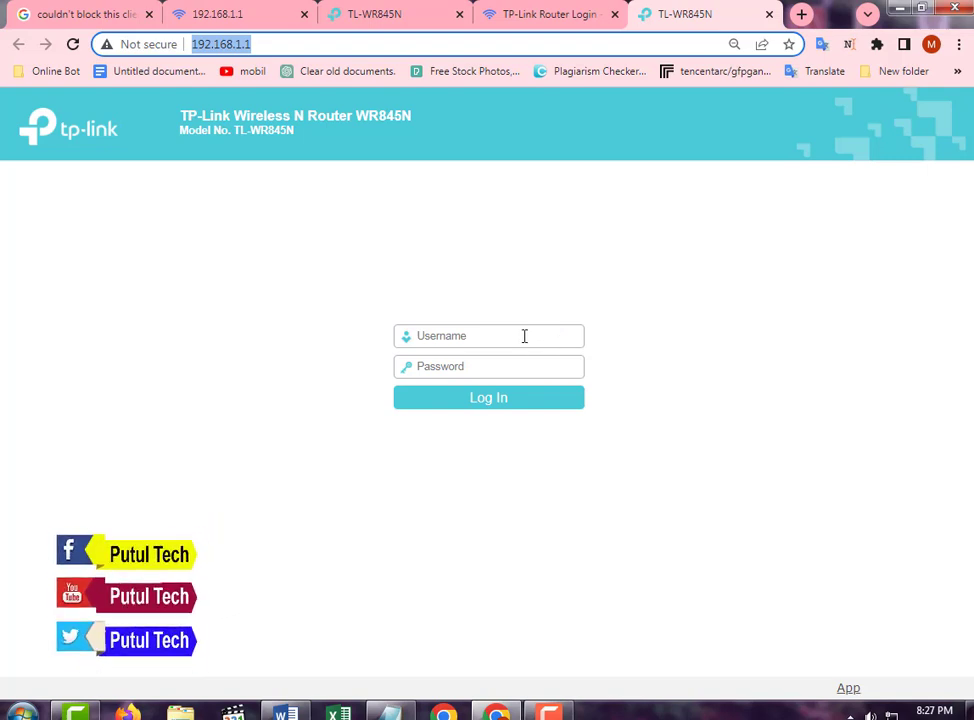
{"action": "type", "text": "+"}
{"action": "left_click", "coordinate": [70, 485]}
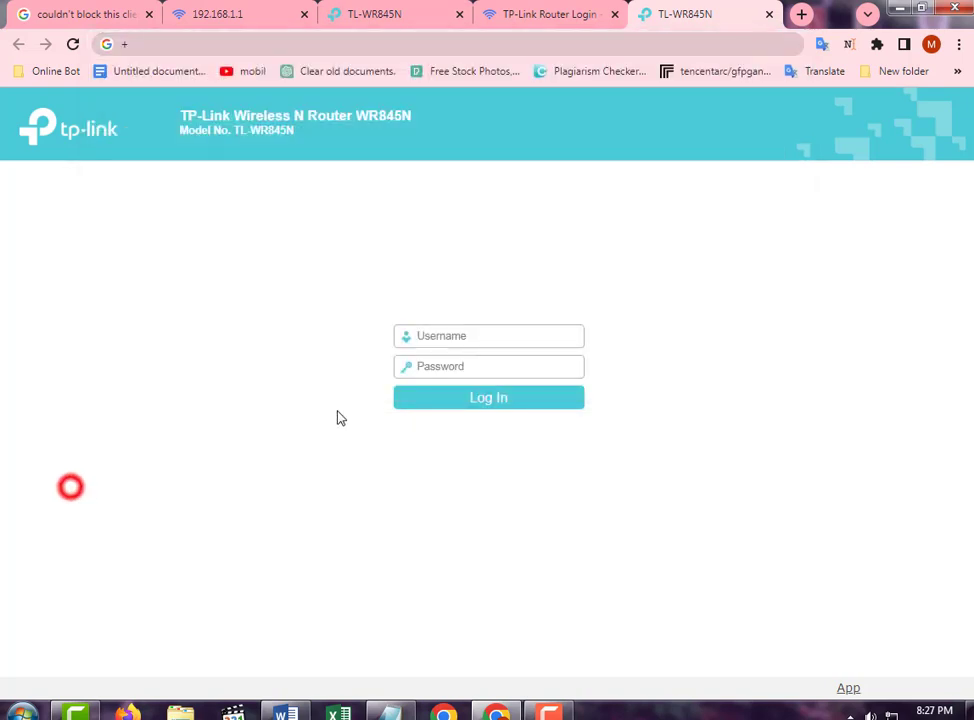
Log in to the TL-WR845N router with the username admin
{"action": "left_click", "coordinate": [428, 335]}
{"action": "type", "text": "ad"}
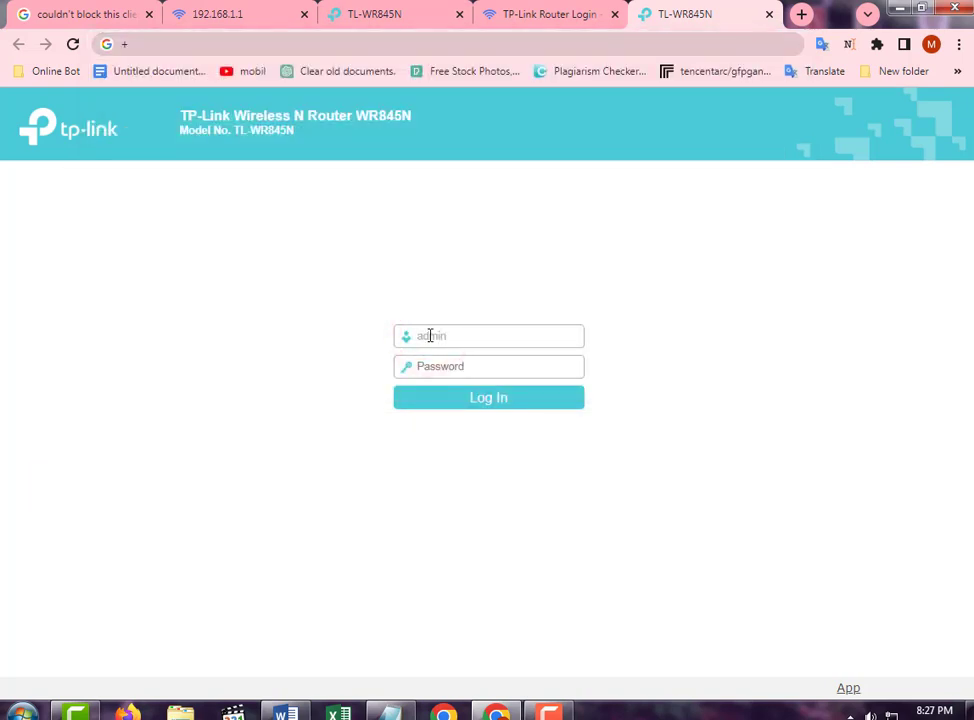
{"action": "type", "text": "min"}
{"action": "left_click_drag", "start_coordinate": [465, 335], "coordinate": [397, 342]}
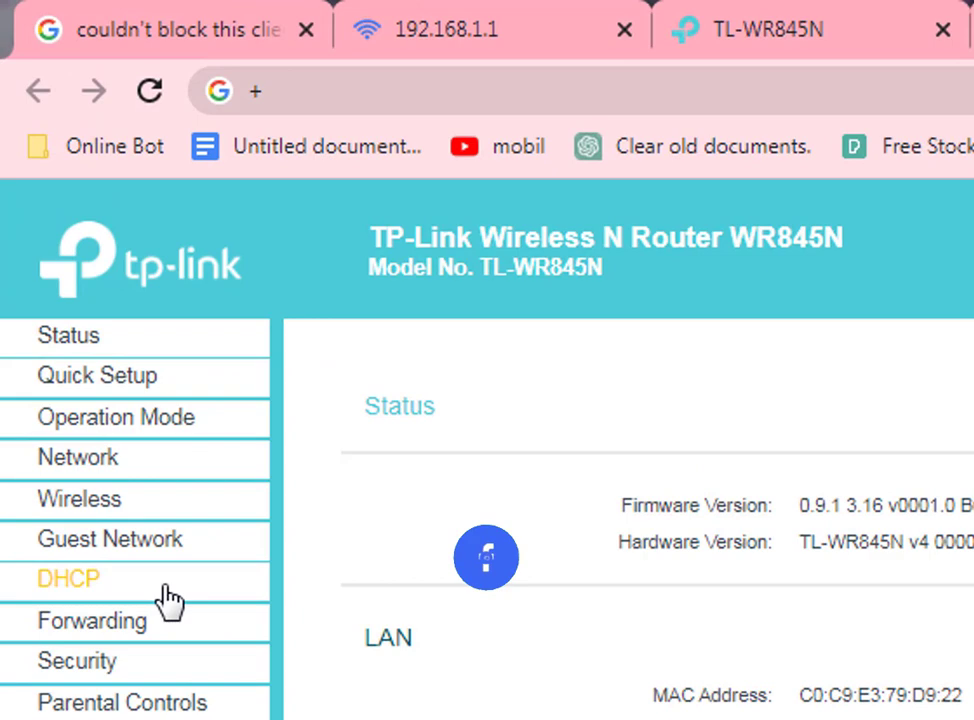
Open the router's DHCP Clients List and examine the first client's name and MAC address
{"action": "left_click", "coordinate": [166, 590]}
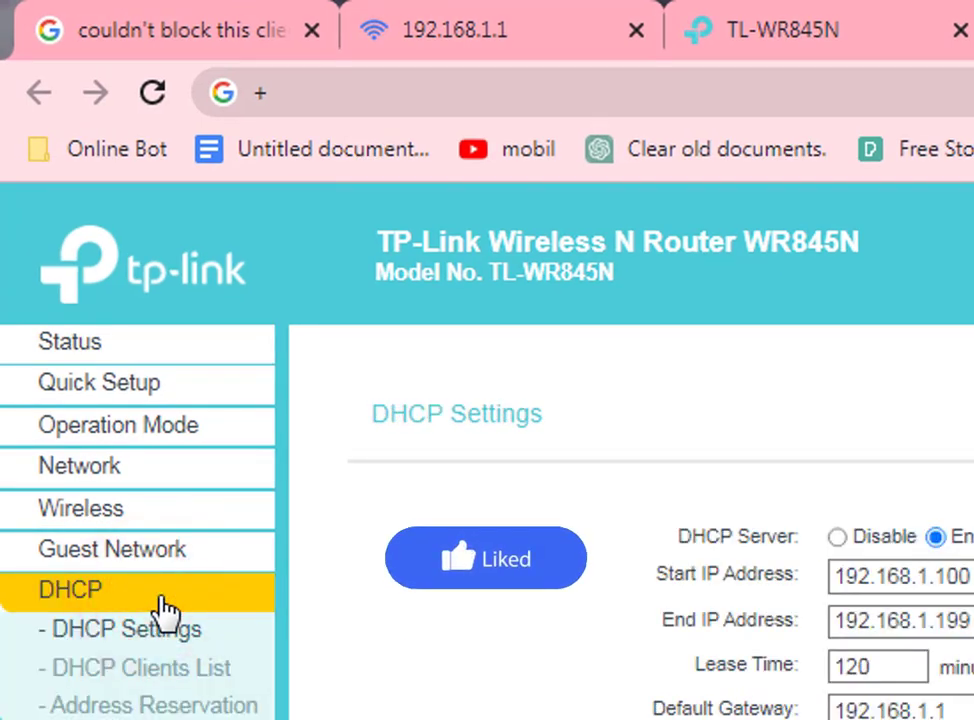
{"action": "left_click", "coordinate": [165, 676]}
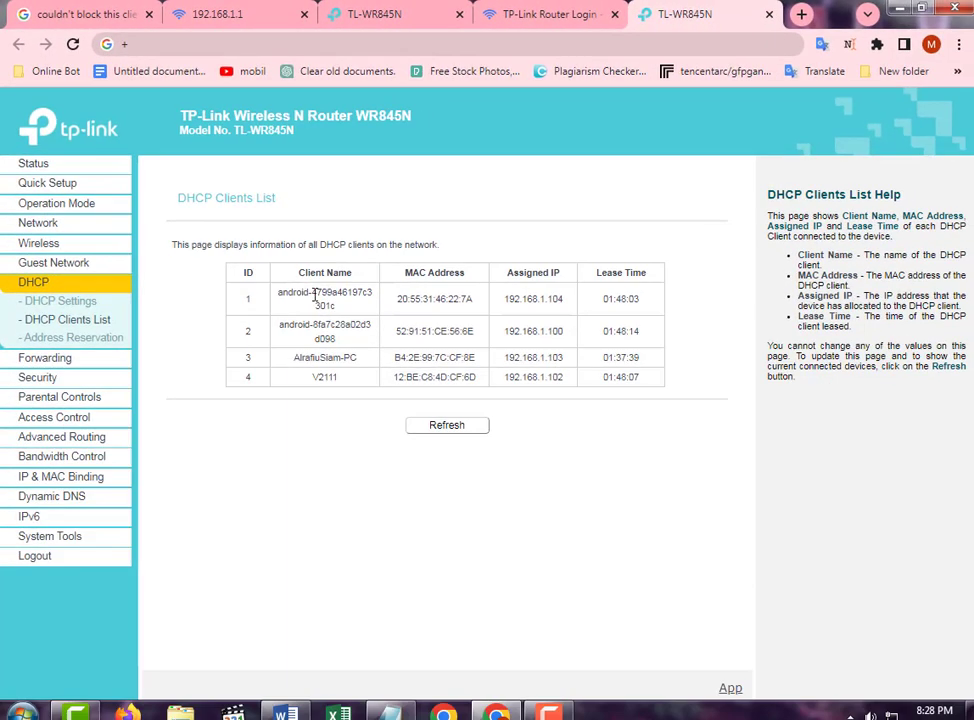
{"action": "left_click_drag", "start_coordinate": [282, 296], "coordinate": [372, 293]}
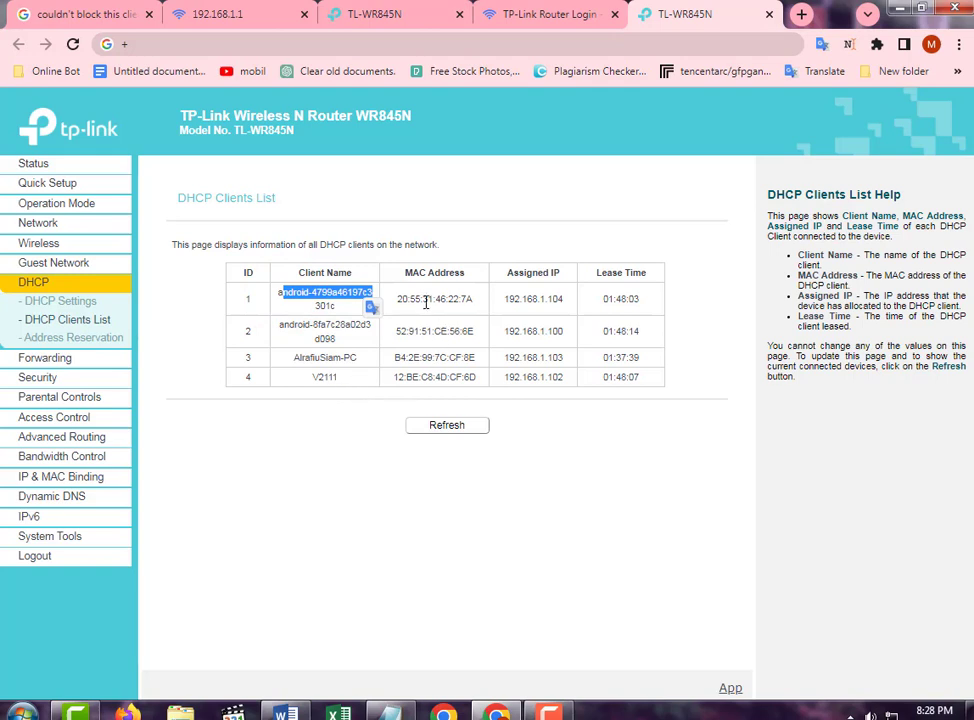
{"action": "left_click_drag", "start_coordinate": [413, 298], "coordinate": [467, 298]}
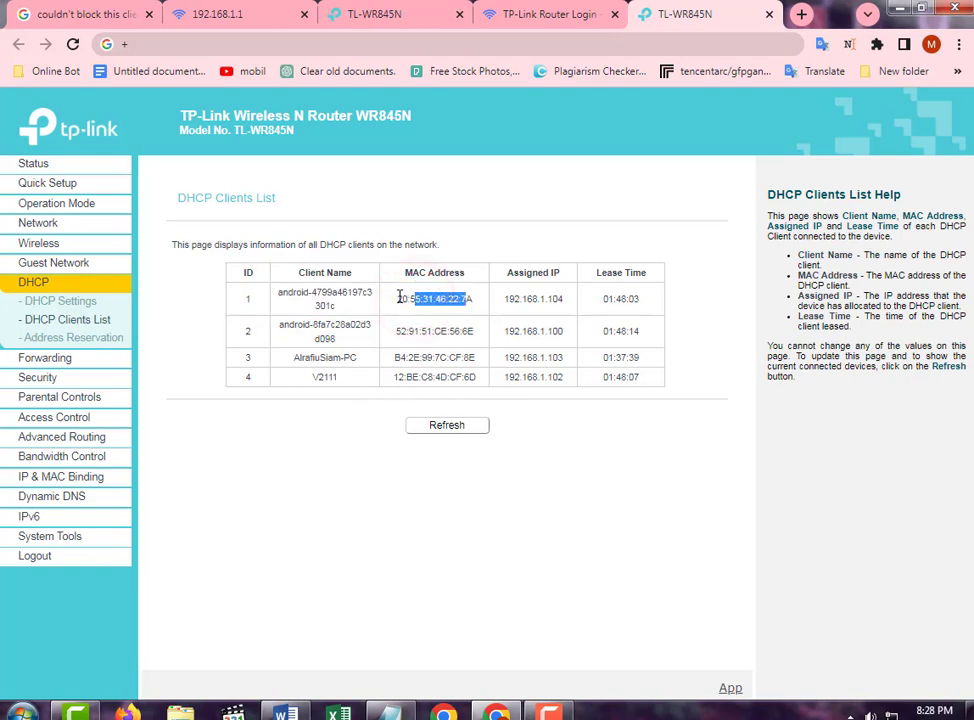
{"action": "left_click_drag", "start_coordinate": [394, 298], "coordinate": [476, 298]}
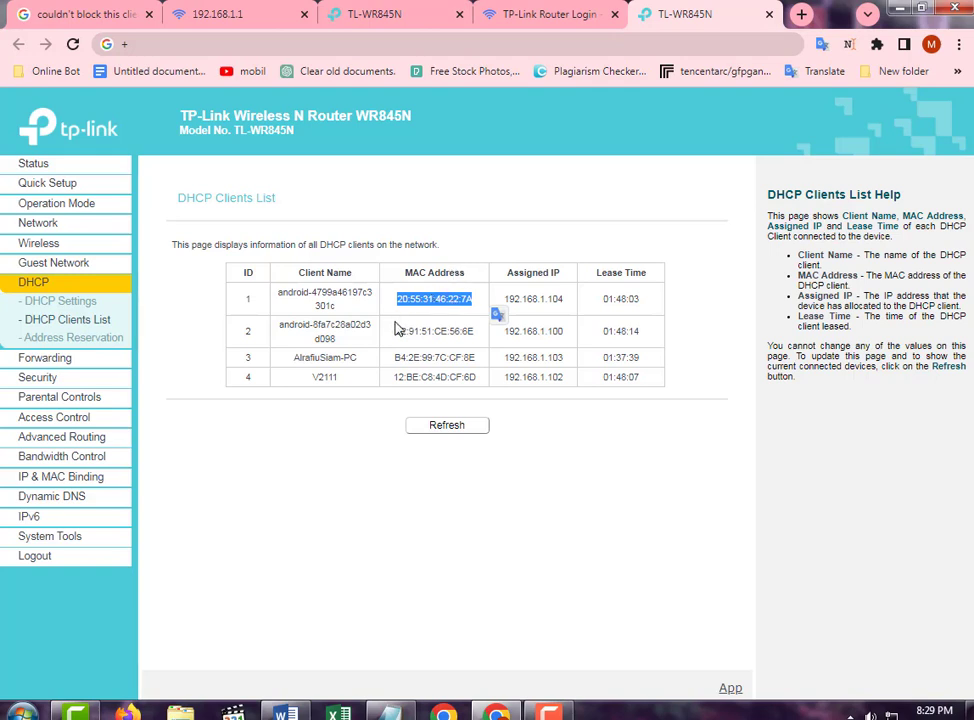
{"action": "left_click", "coordinate": [262, 292]}
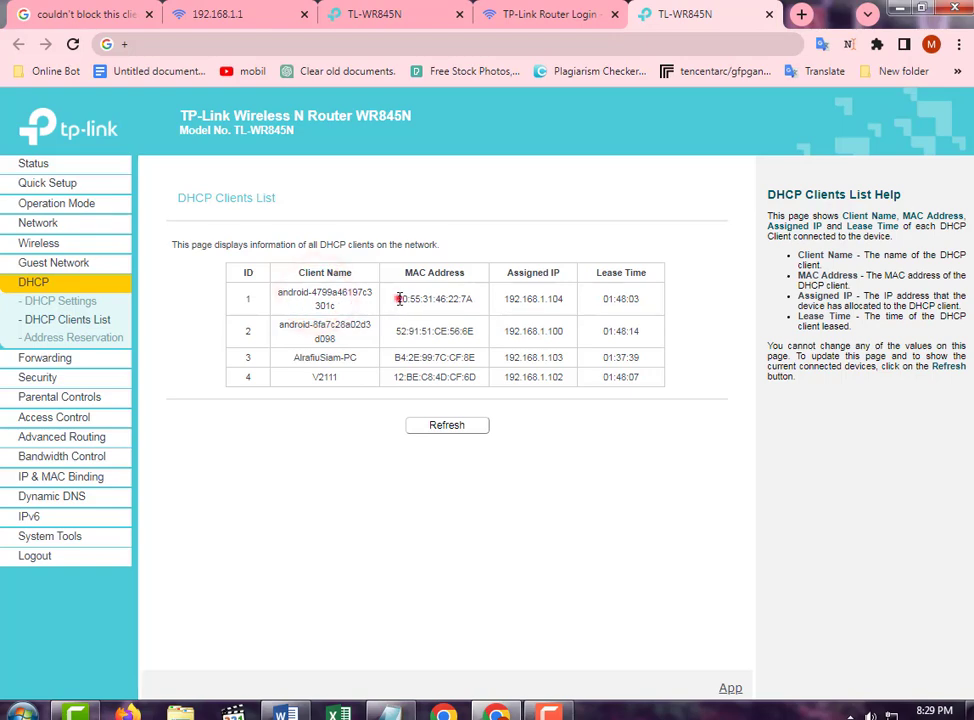
{"action": "left_click_drag", "start_coordinate": [398, 299], "coordinate": [421, 300]}
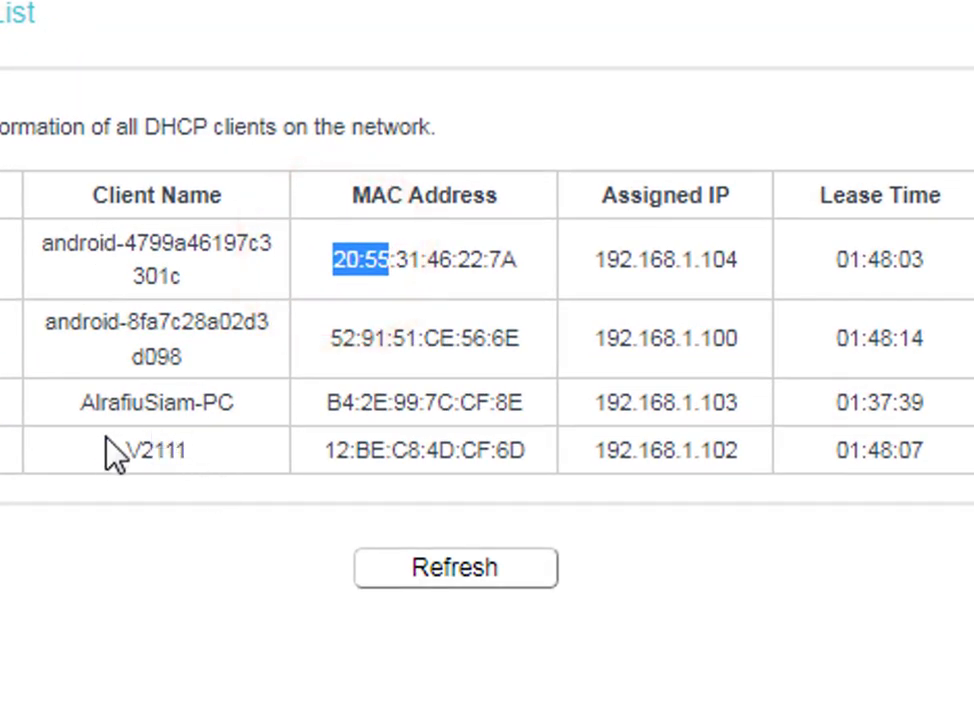
Copy the MAC address of client V2111 from the DHCP Clients List
{"action": "left_click", "coordinate": [241, 401]}
{"action": "left_click_drag", "start_coordinate": [108, 455], "coordinate": [200, 474]}
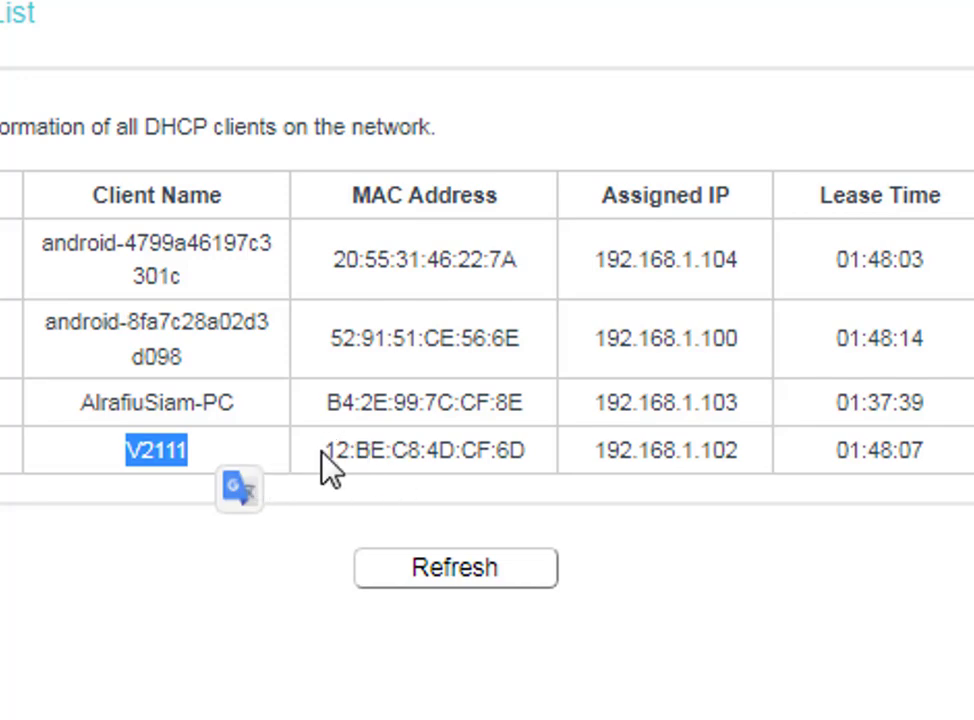
{"action": "mouse_move", "coordinate": [322, 451]}
{"action": "left_mouse_down"}
{"action": "mouse_move", "coordinate": [496, 450]}
{"action": "mouse_move", "coordinate": [530, 461]}
{"action": "left_mouse_up"}
{"action": "key", "text": "ctrl+c"}
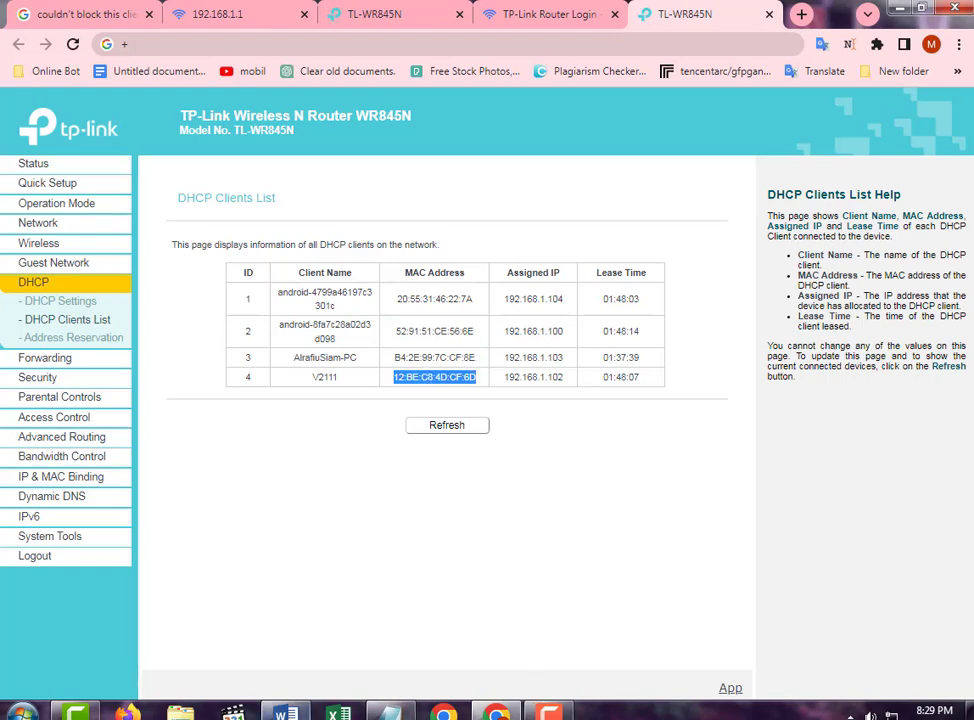
{"action": "key", "text": "alt+Tab"}
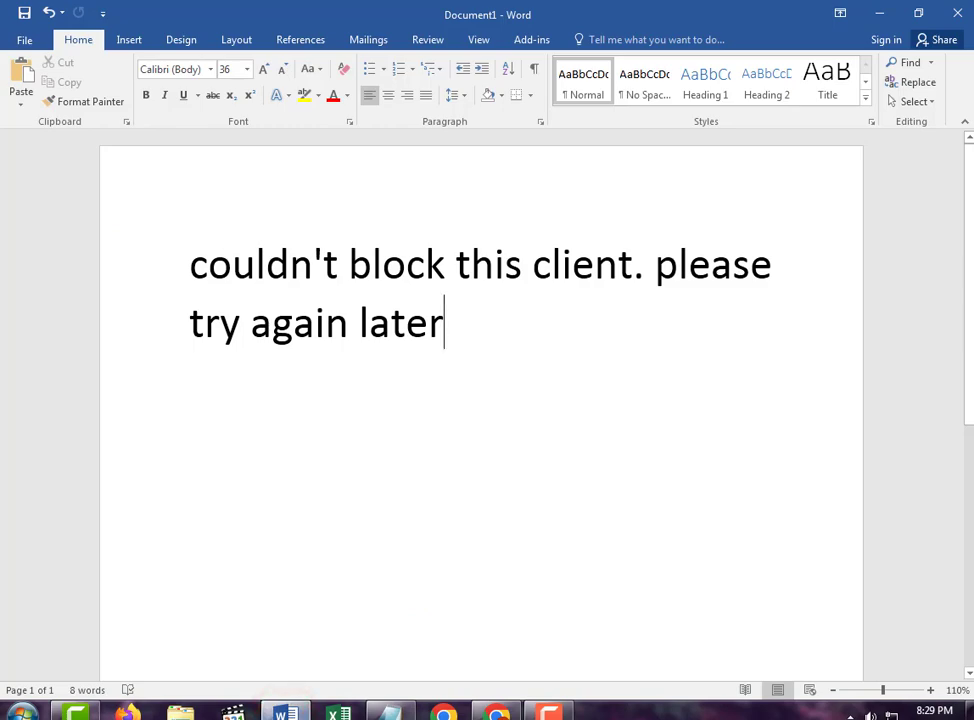
{"action": "key", "text": "alt+Tab"}
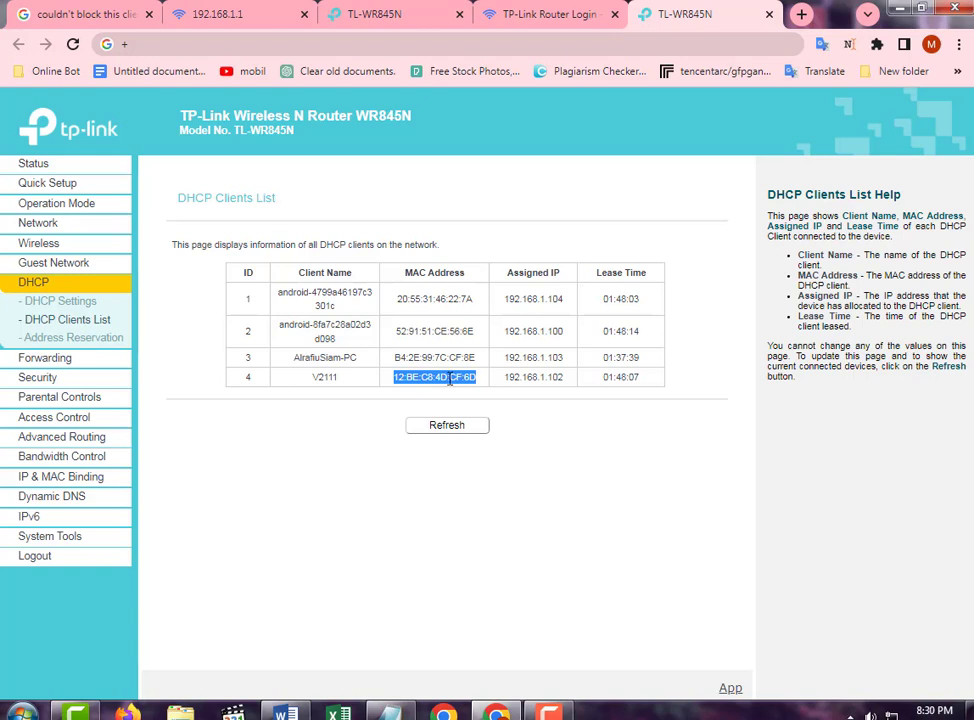
Switch to Notepad and replace the note's contents with the copied MAC address 12:BE:C8:4D:CF:6D, then minimize Notepad
{"action": "left_click", "coordinate": [391, 712]}
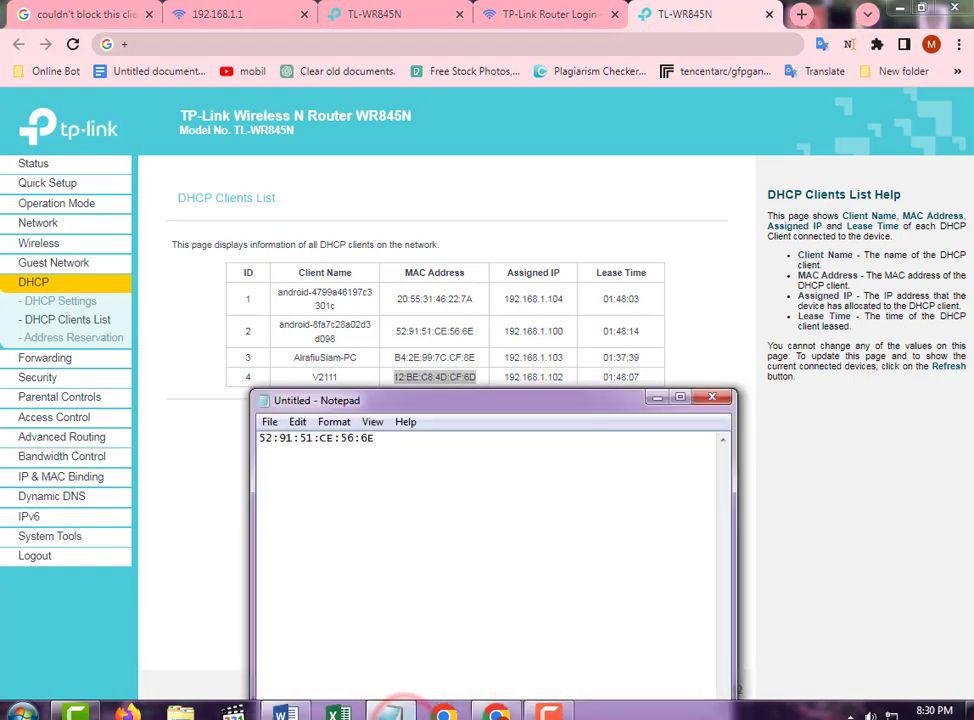
{"action": "key", "text": "ctrl+a"}
{"action": "key", "text": "Delete"}
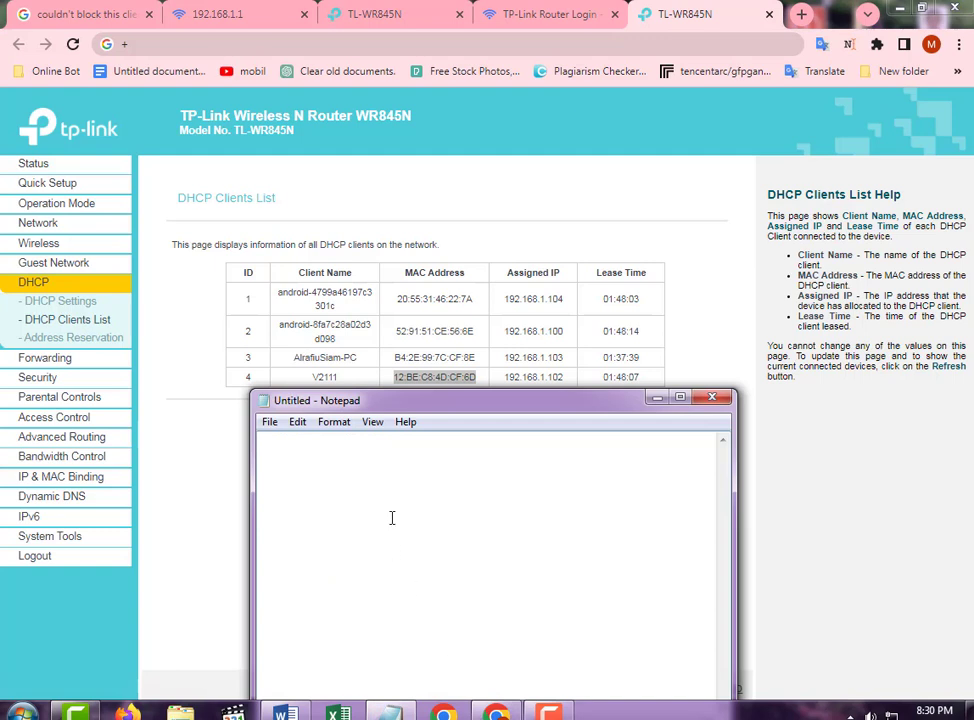
{"action": "key", "text": "ctrl+v"}
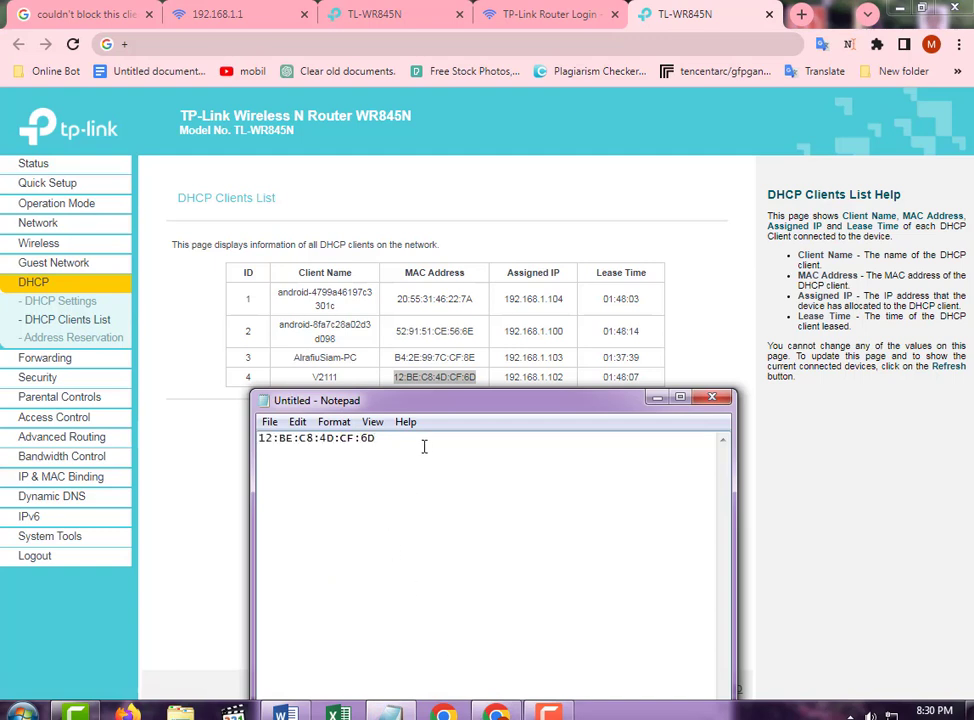
{"action": "left_click", "coordinate": [655, 401]}
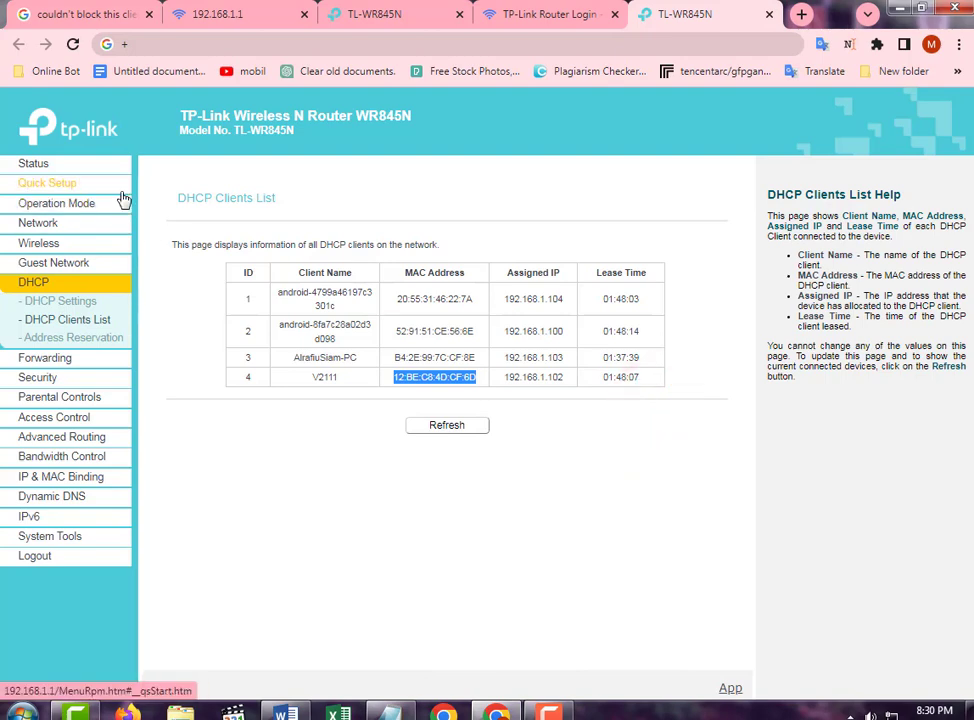
Open the router's Wireless MAC Filtering settings
{"action": "left_click", "coordinate": [59, 248]}
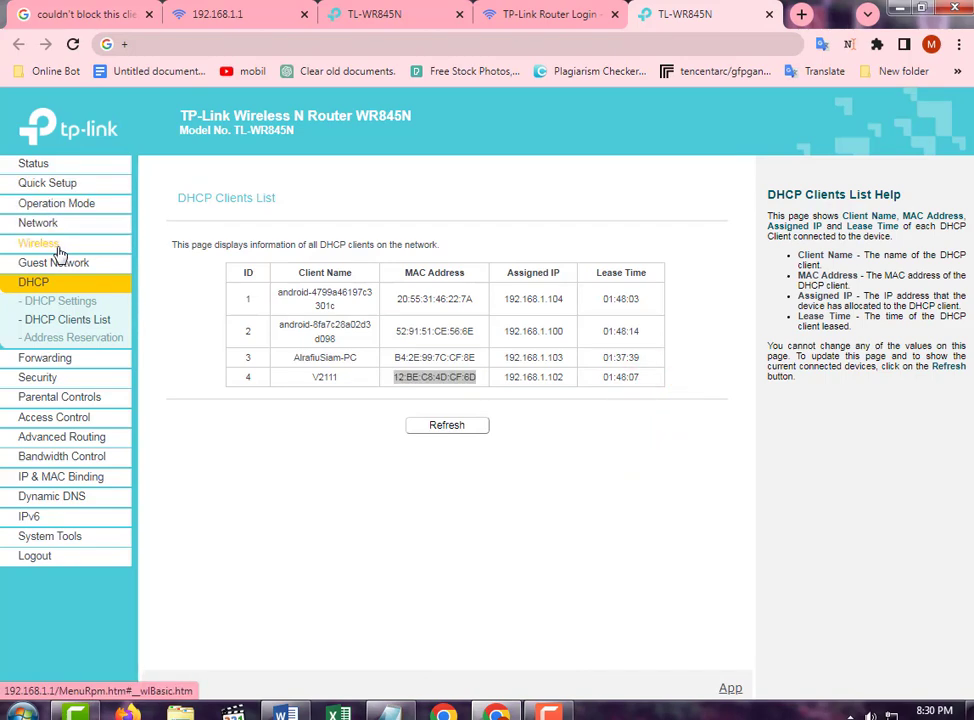
{"action": "left_click", "coordinate": [38, 223]}
{"action": "left_click", "coordinate": [45, 318]}
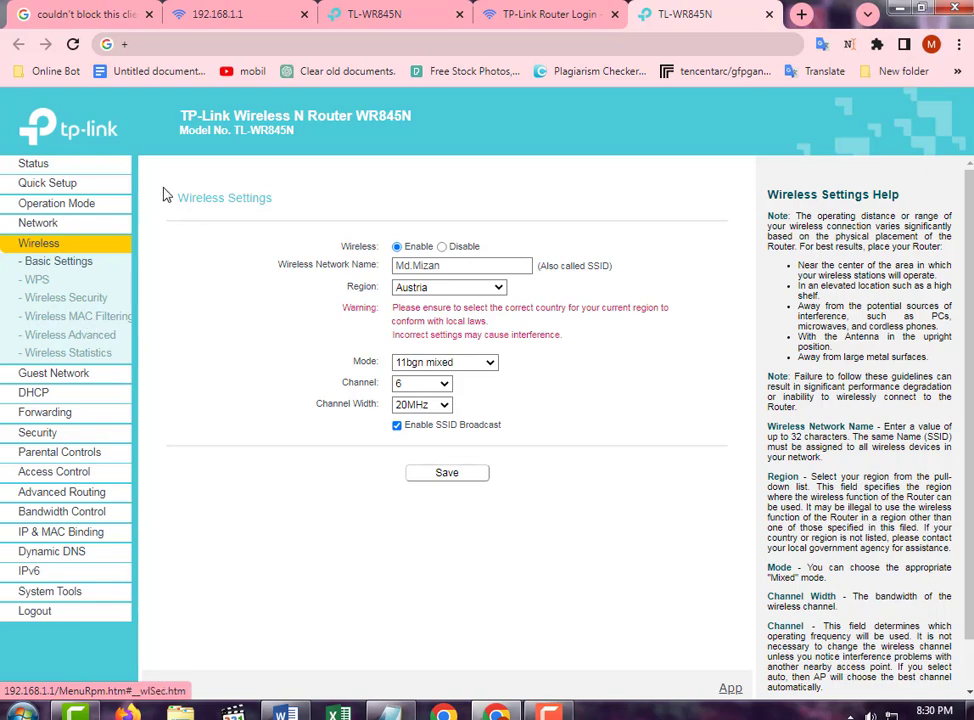
{"action": "left_click_drag", "start_coordinate": [136, 184], "coordinate": [157, 184]}
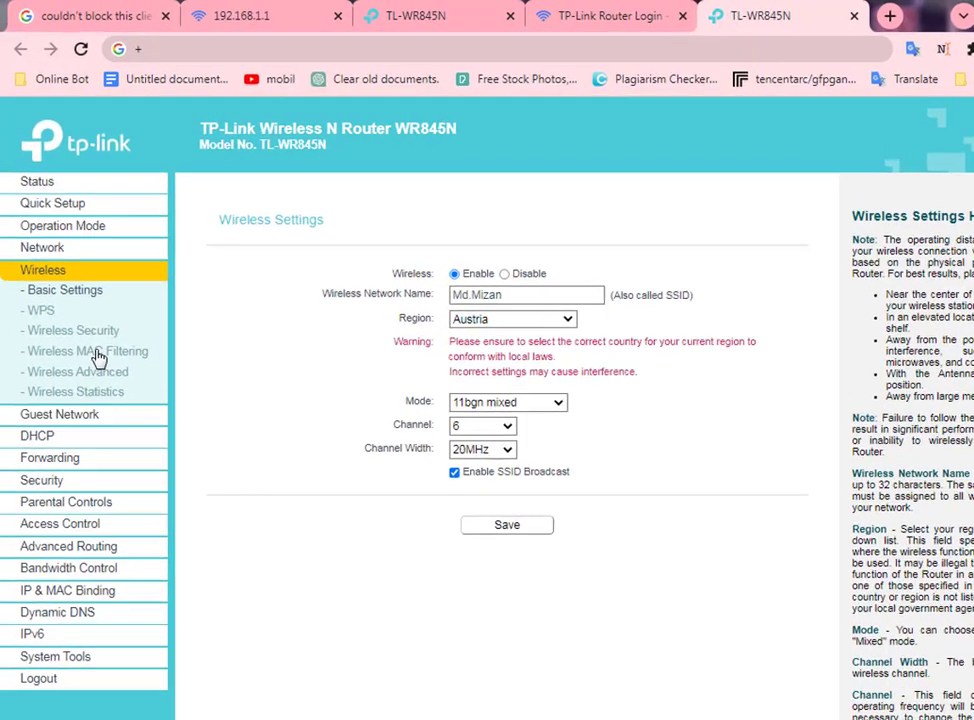
{"action": "left_click", "coordinate": [89, 317]}
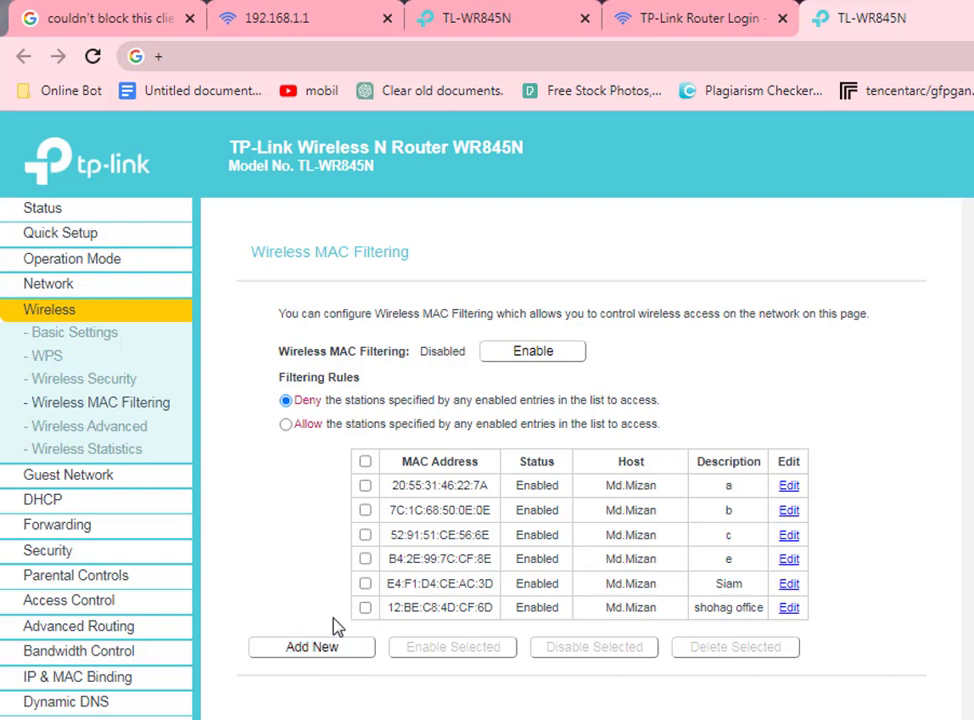
Copy the first client's MAC address from the DHCP Clients List and return to the Wireless MAC Filtering settings
{"action": "left_click", "coordinate": [76, 500]}
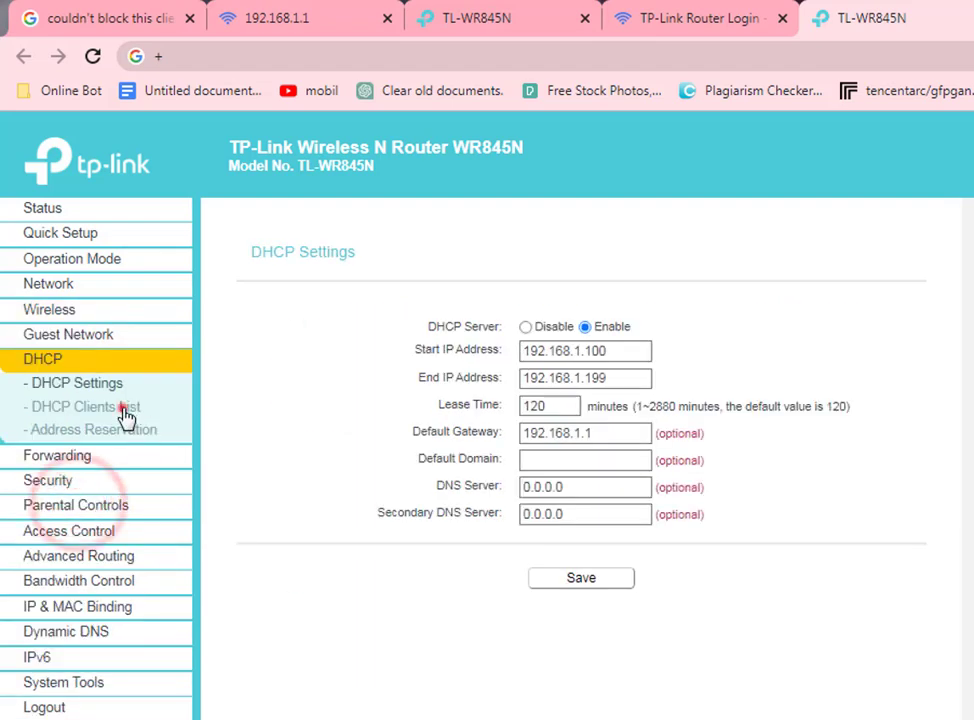
{"action": "left_click", "coordinate": [122, 412]}
{"action": "left_click_drag", "start_coordinate": [520, 380], "coordinate": [618, 386]}
{"action": "key", "text": "ctrl+c"}
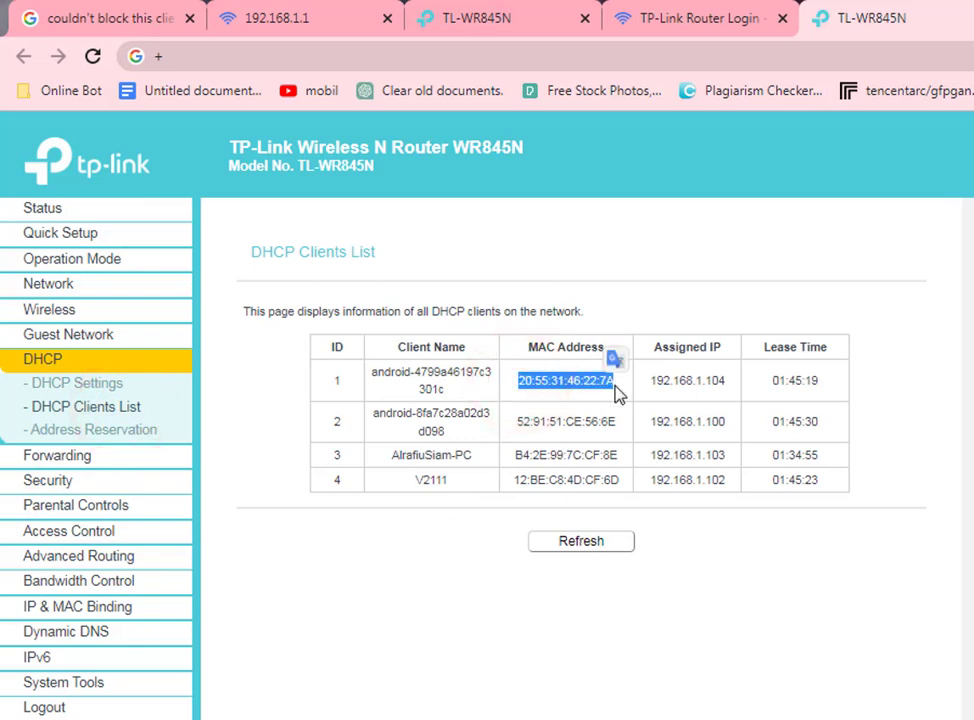
{"action": "left_click", "coordinate": [95, 311]}
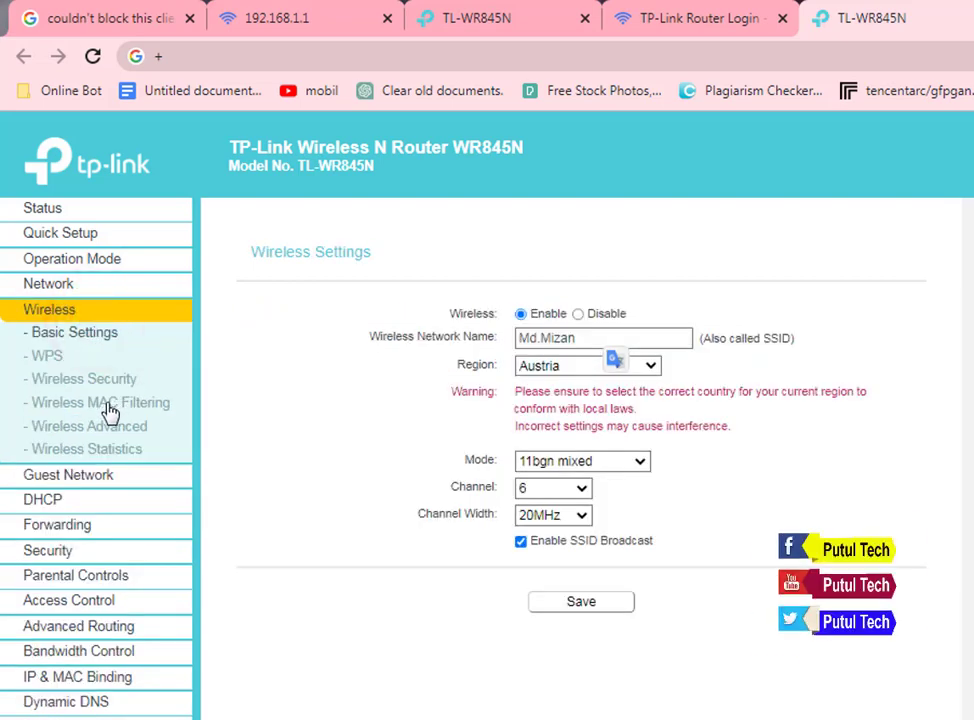
{"action": "left_click", "coordinate": [105, 404]}
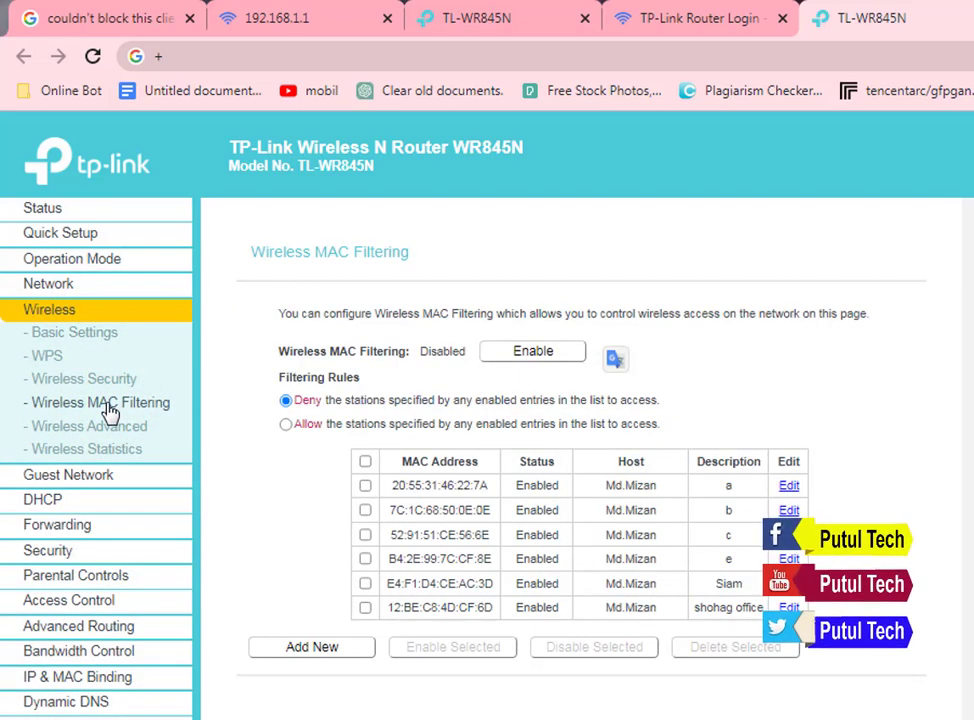
Start a new MAC filtering entry with MAC address 20:55:31:46:22:7A and description vivio-2111
{"action": "left_click", "coordinate": [311, 652]}
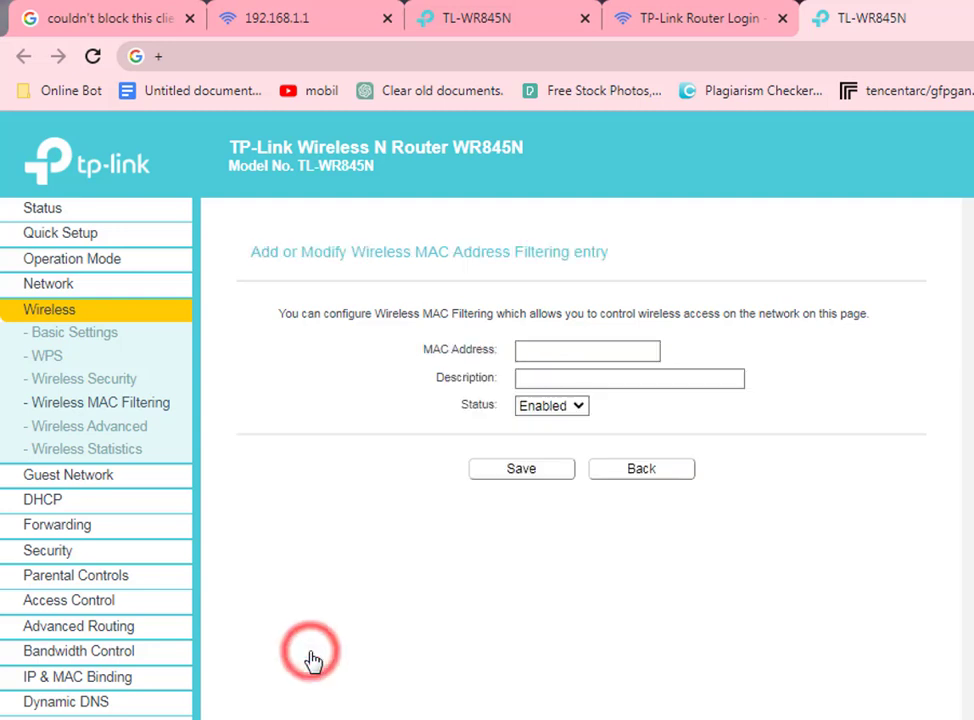
{"action": "left_click", "coordinate": [583, 347]}
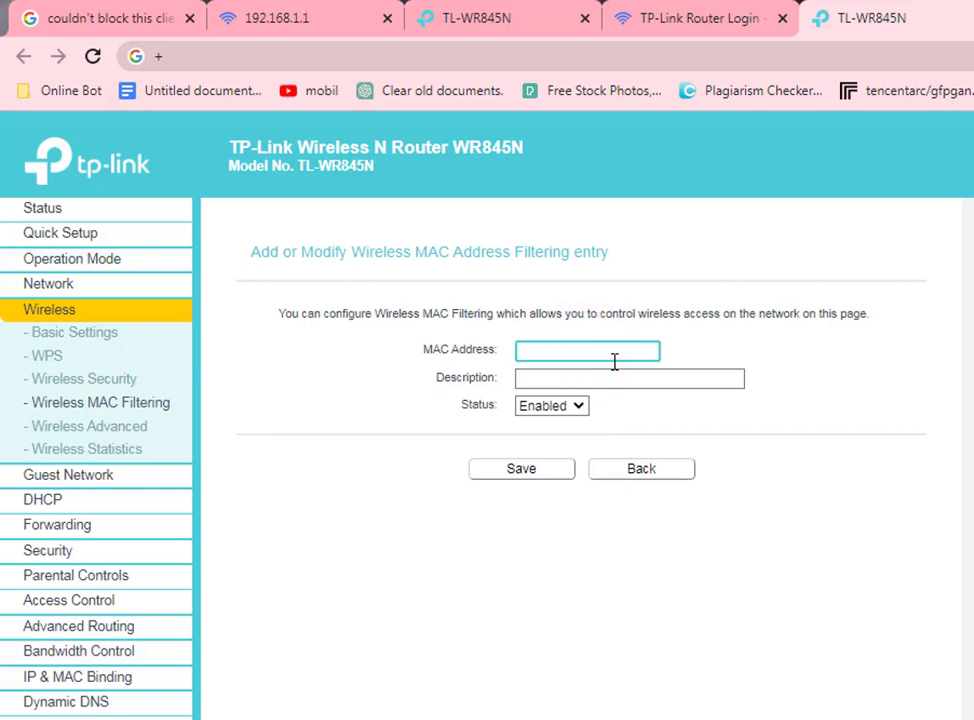
{"action": "key", "text": "ctrl+v"}
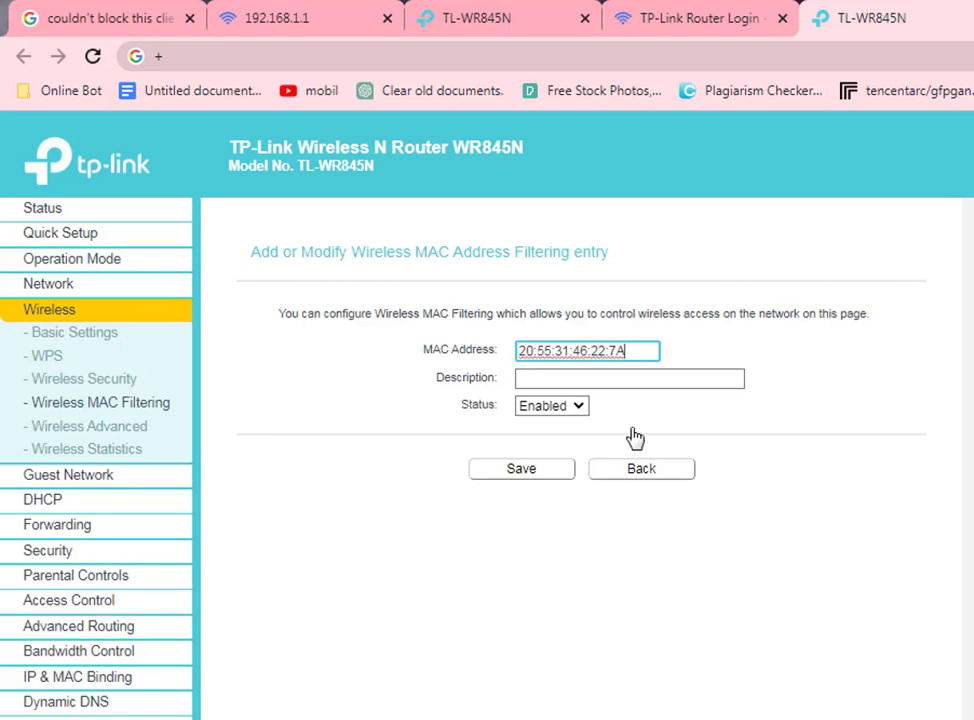
{"action": "left_click", "coordinate": [575, 378]}
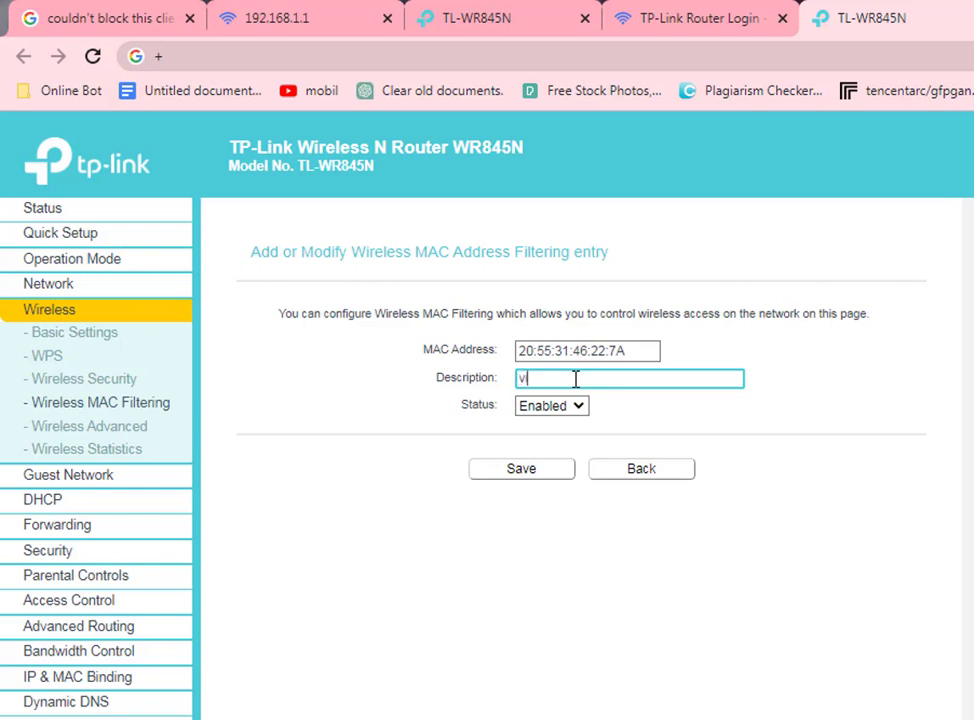
{"action": "type", "text": "o"}
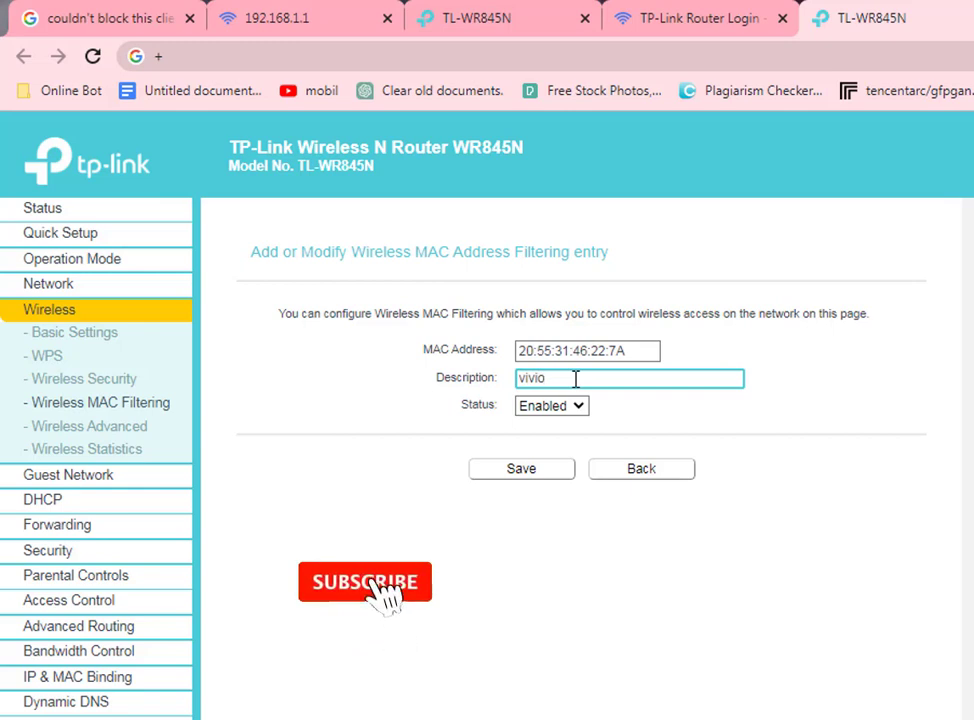
{"action": "type", "text": "-2111"}
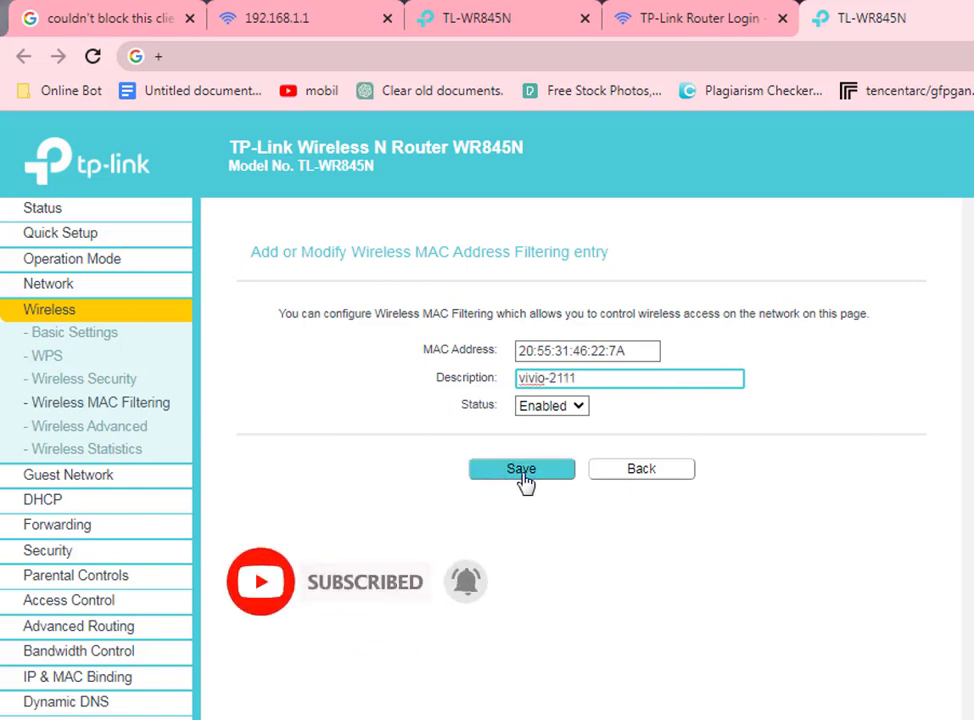
Shorten the entry's MAC address to 20:55:31:46:22: and try to save it
{"action": "left_click", "coordinate": [633, 359]}
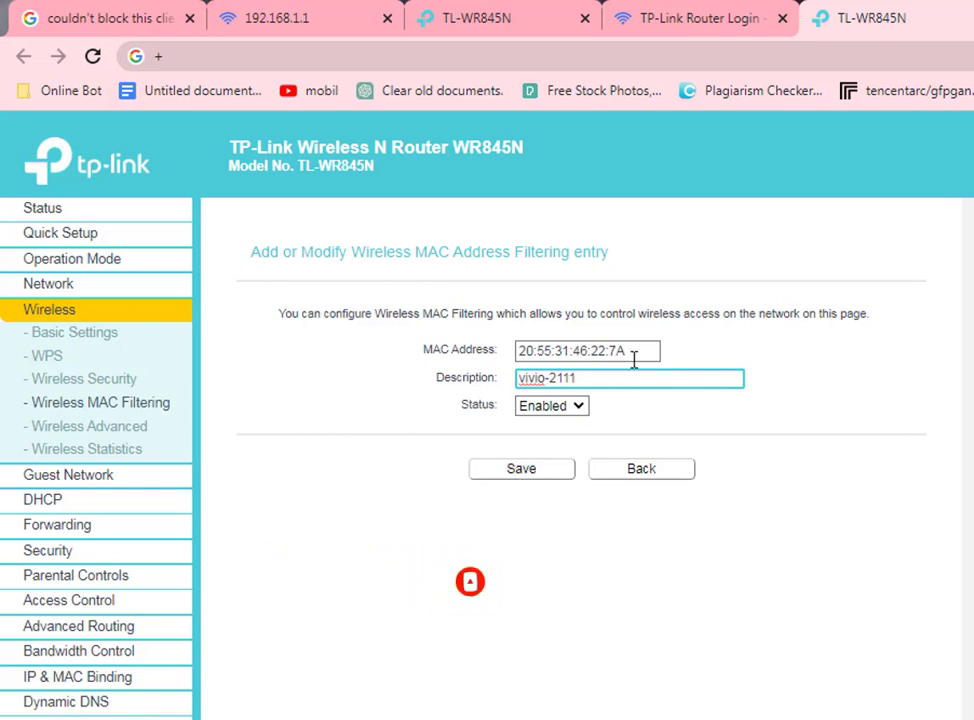
{"action": "key", "text": "BackSpace"}
{"action": "key", "text": "BackSpace"}
{"action": "left_click", "coordinate": [550, 478]}
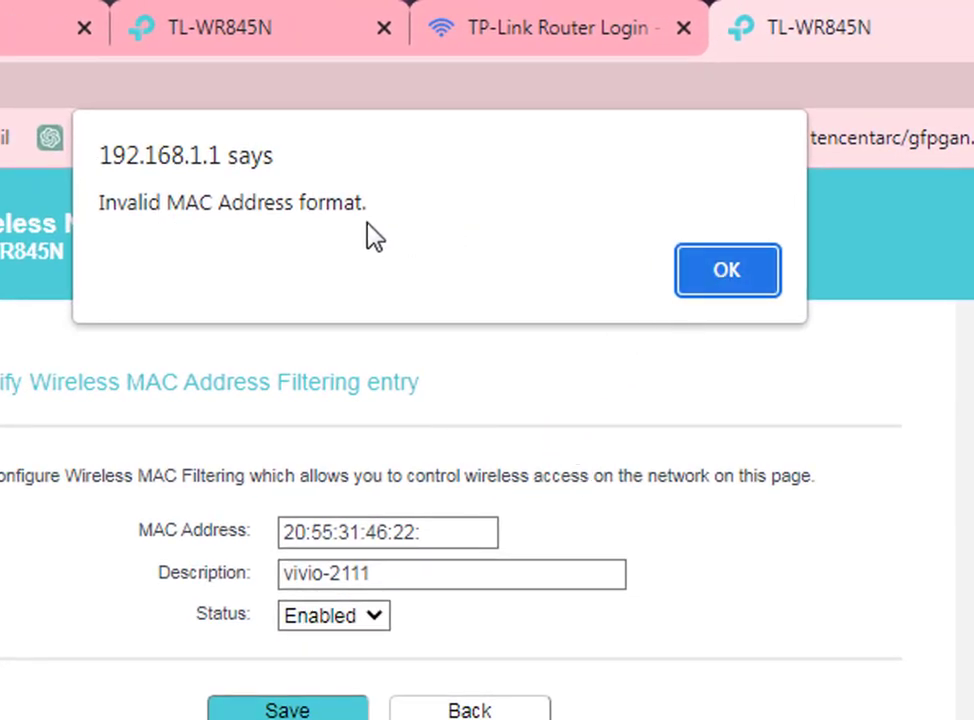
{"action": "left_click", "coordinate": [739, 287]}
{"action": "left_click", "coordinate": [464, 535]}
{"action": "key", "text": "ctrl+a"}
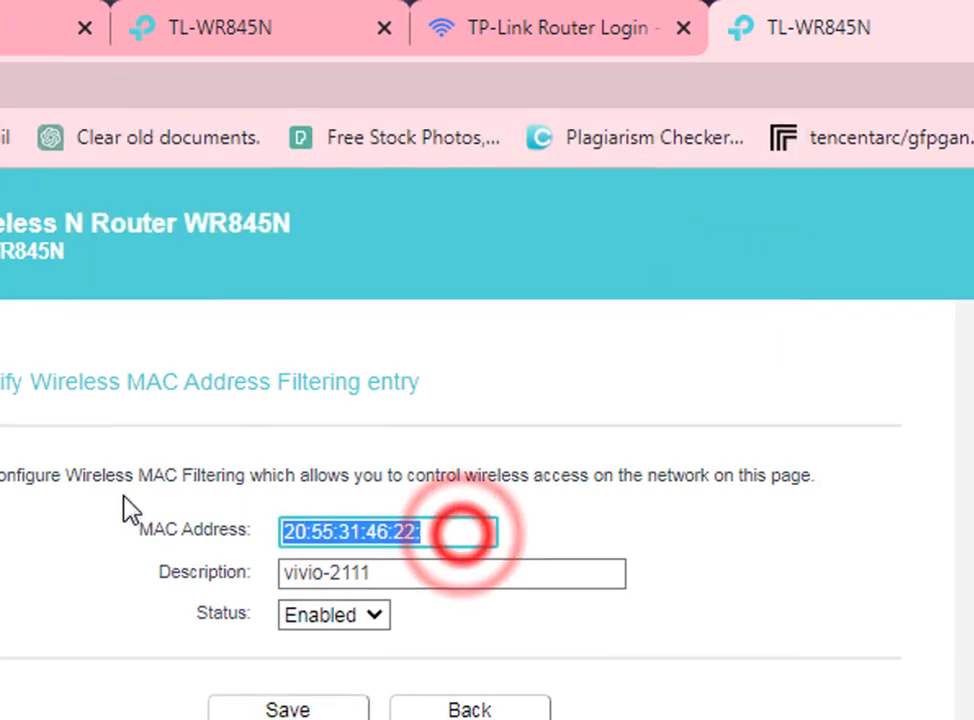
{"action": "key", "text": "ctrl+v"}
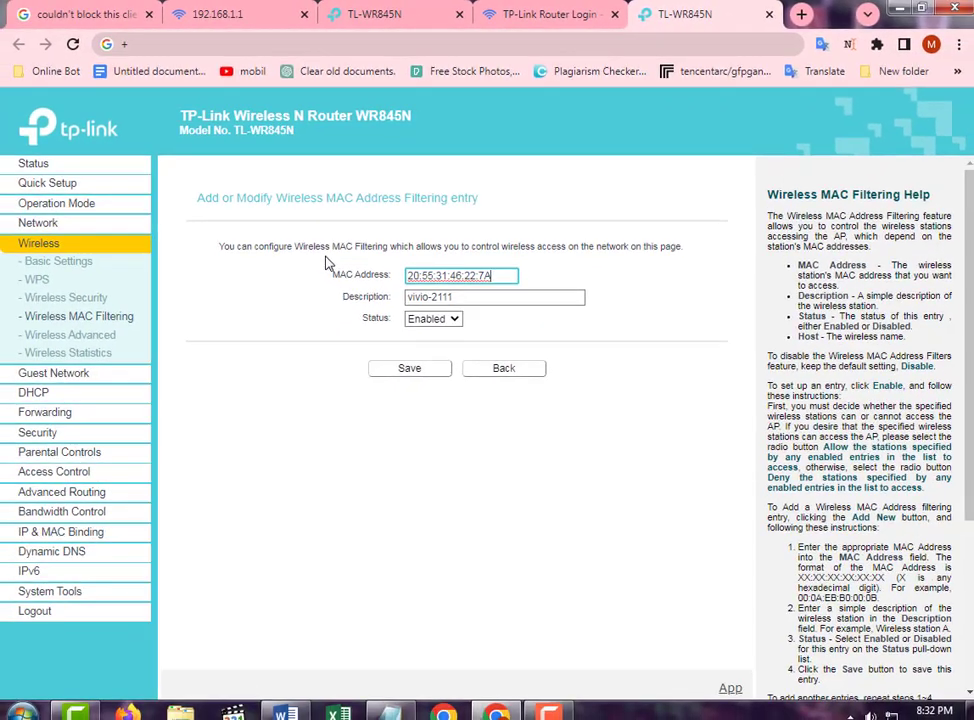
{"action": "left_click", "coordinate": [434, 372]}
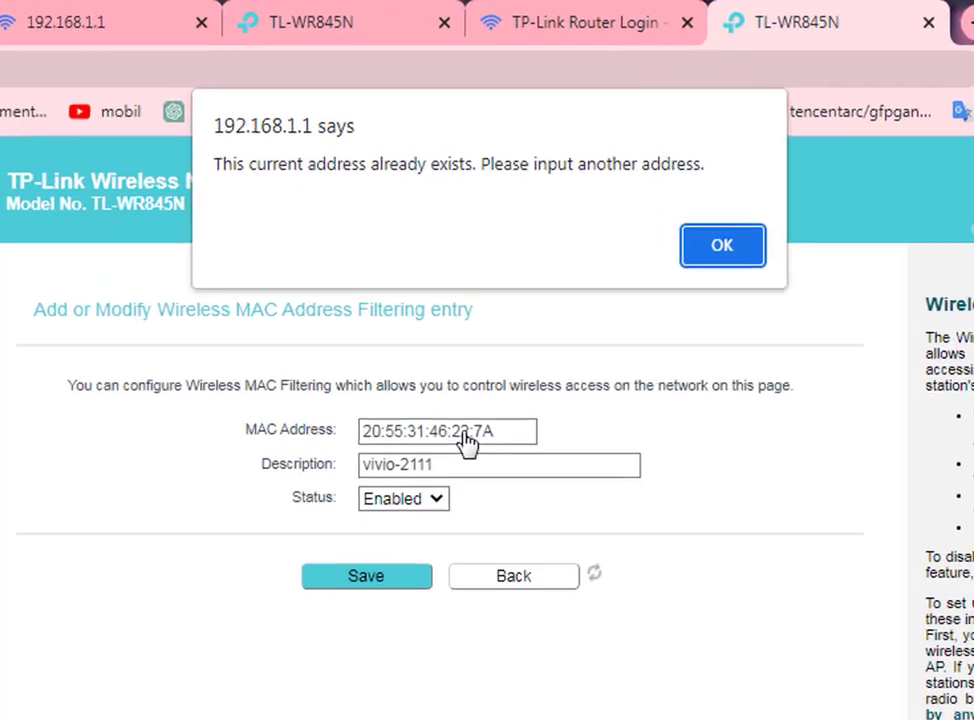
{"action": "left_click", "coordinate": [655, 171]}
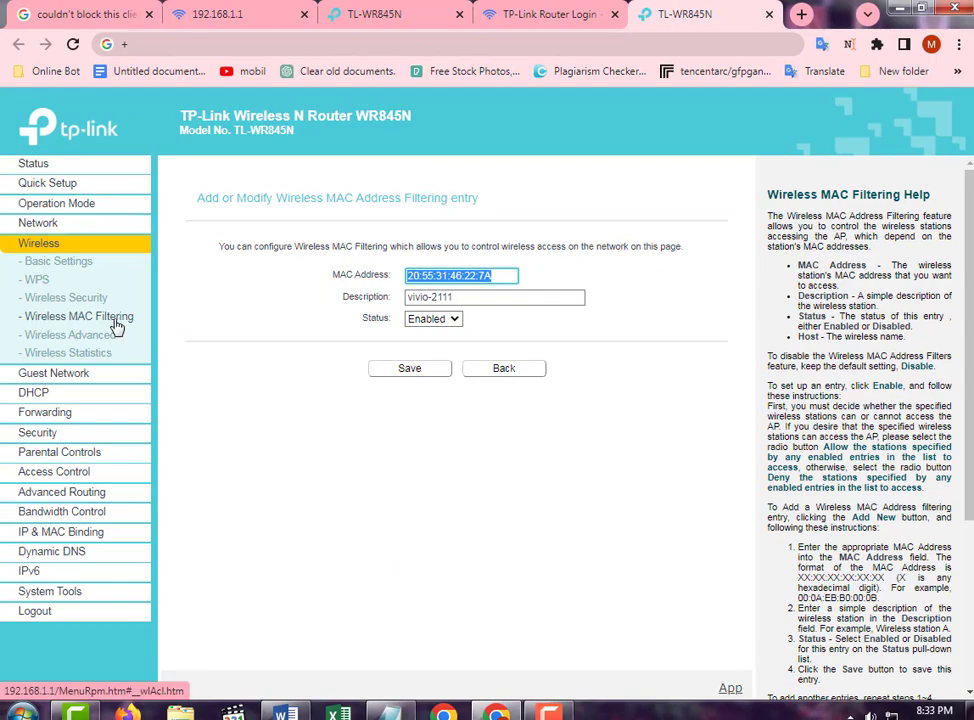
Return to the Wireless MAC Filtering list and examine the descriptions of the existing entries
{"action": "left_click", "coordinate": [113, 317]}
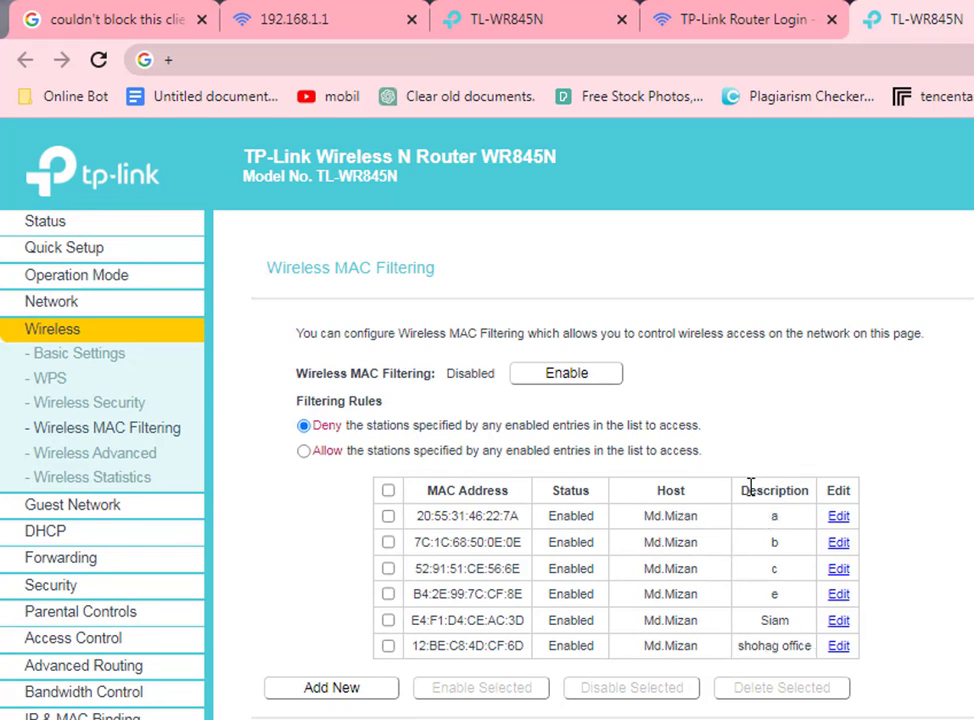
{"action": "left_click_drag", "start_coordinate": [745, 490], "coordinate": [787, 495]}
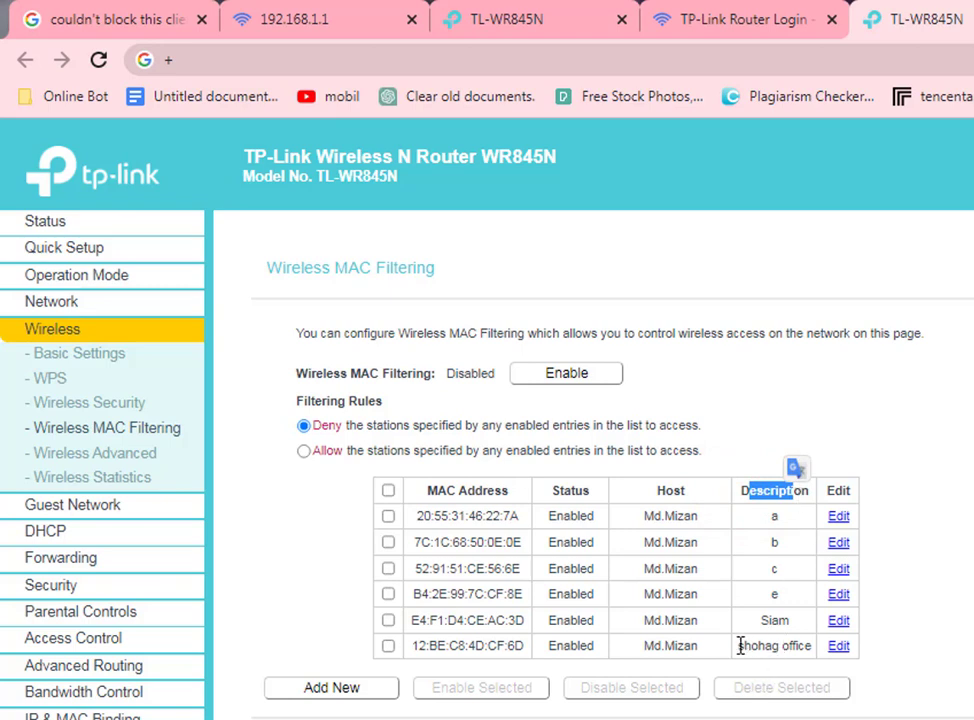
{"action": "left_click_drag", "start_coordinate": [740, 646], "coordinate": [815, 650]}
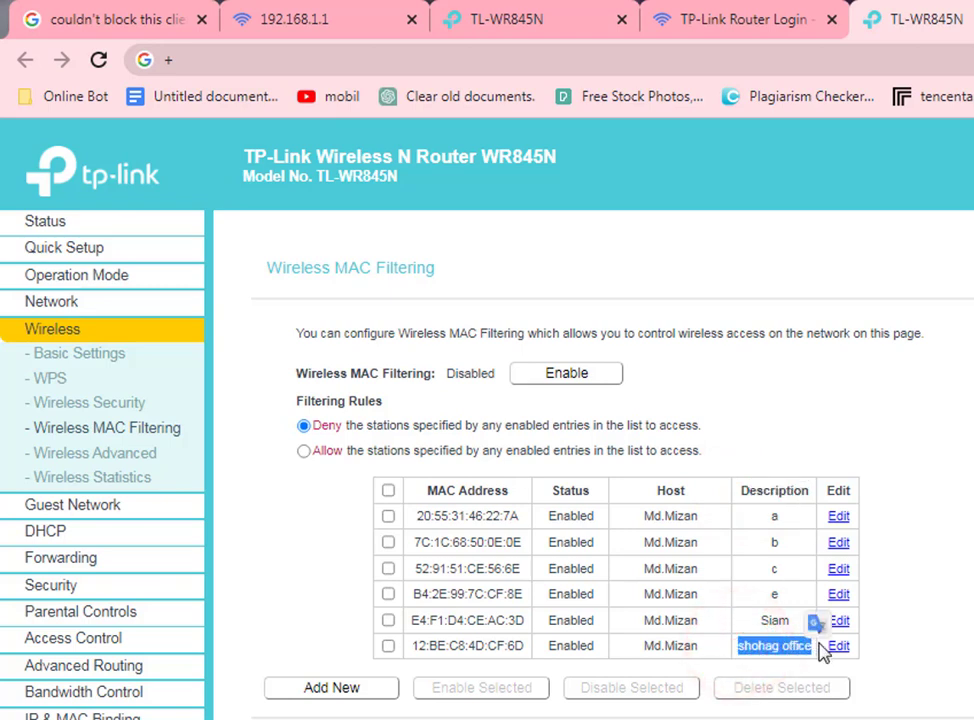
Set the filtering rule to Allow the stations in the list and enable Wireless MAC Filtering
{"action": "left_click", "coordinate": [337, 470]}
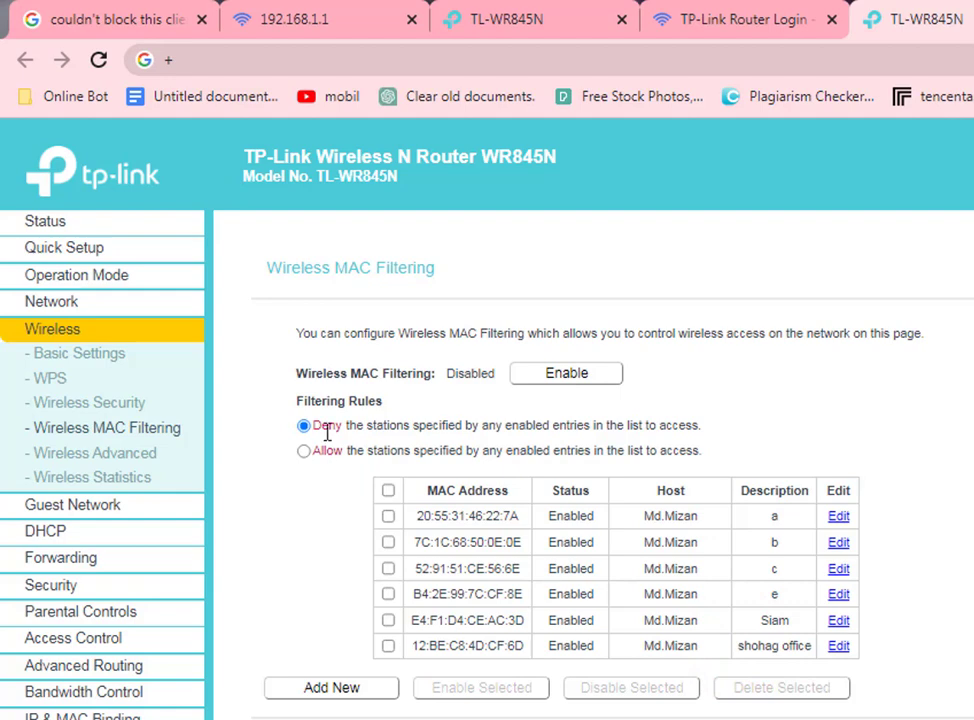
{"action": "left_click", "coordinate": [304, 451]}
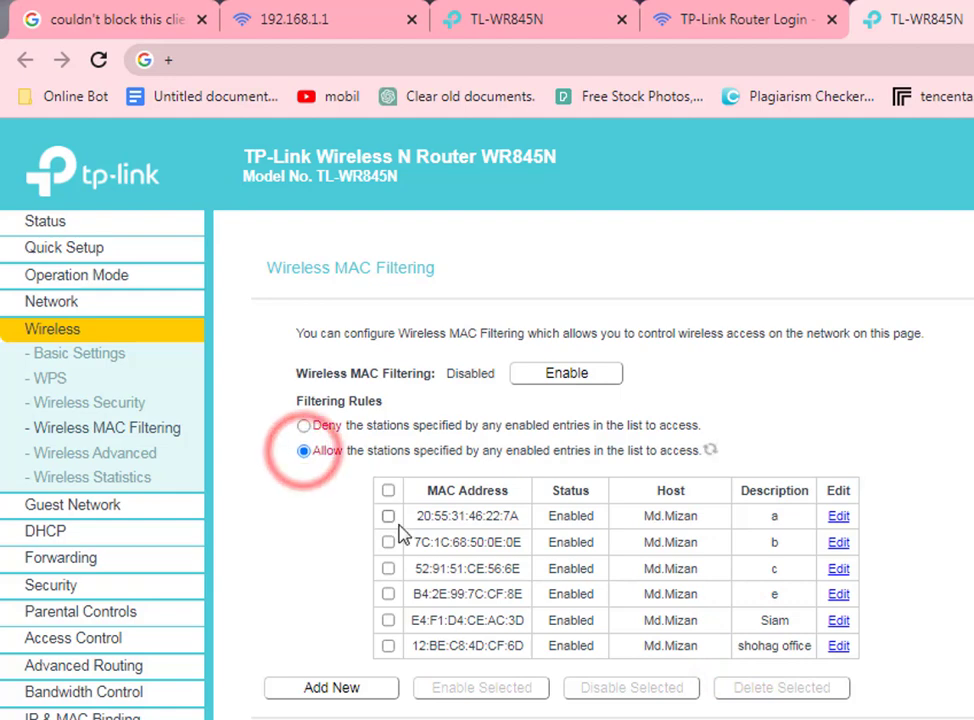
{"action": "left_click", "coordinate": [578, 380]}
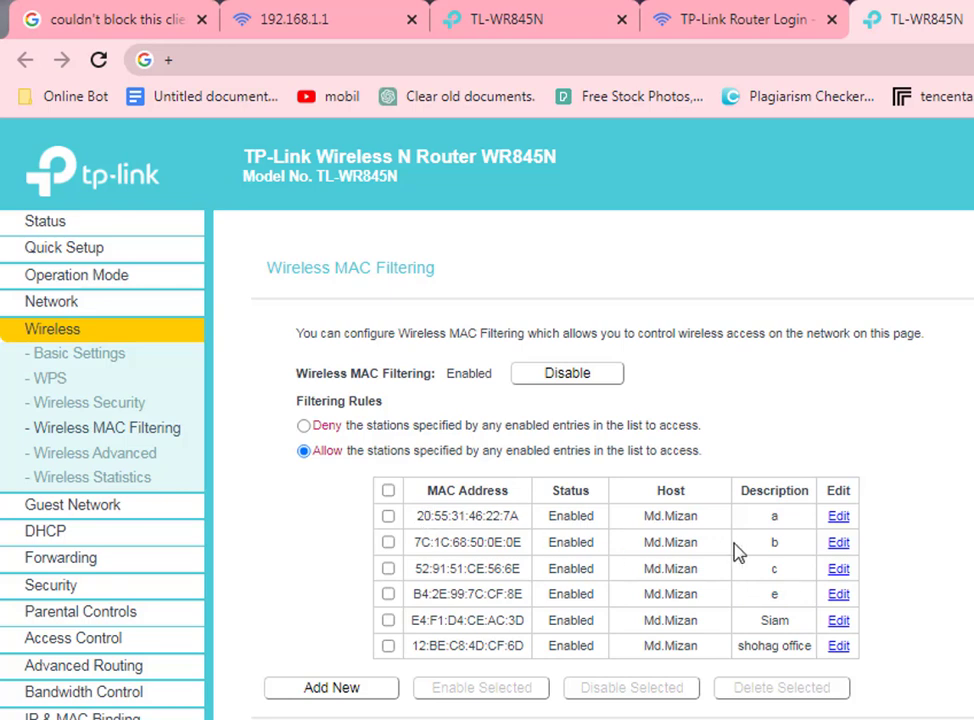
Review the MAC addresses of all entries in the filtering list
{"action": "left_click_drag", "start_coordinate": [415, 514], "coordinate": [496, 643]}
{"action": "left_click", "coordinate": [474, 644]}
{"action": "left_click_drag", "start_coordinate": [433, 512], "coordinate": [543, 643]}
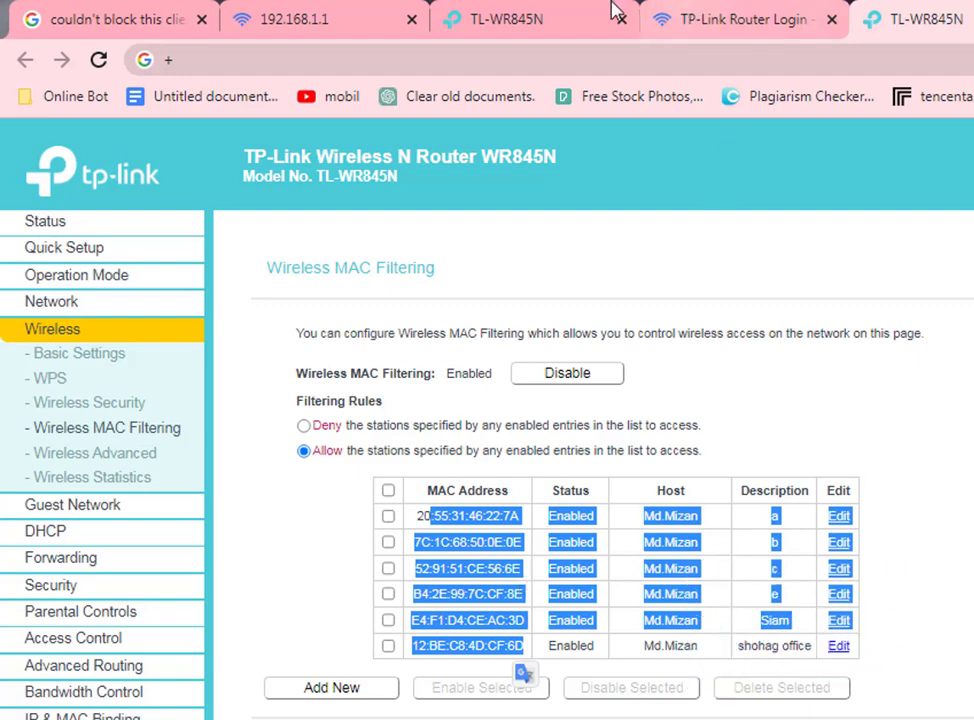
Look over the TP-Link Tether image results and the error note in Word, and return to the Wireless MAC Filtering list
{"action": "left_click", "coordinate": [75, 15]}
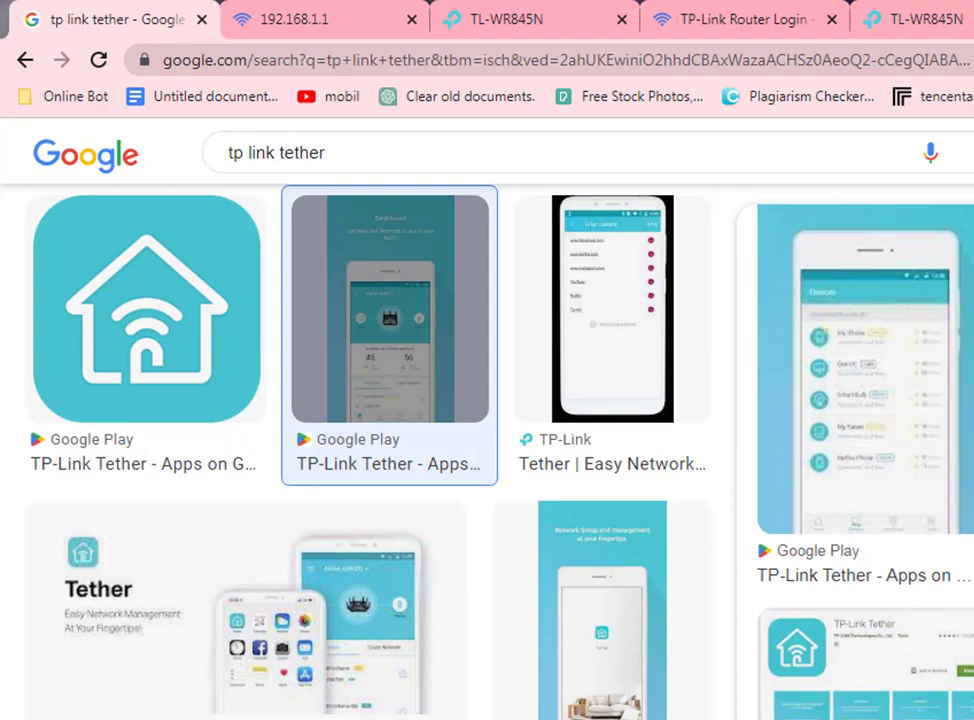
{"action": "left_click", "coordinate": [770, 700]}
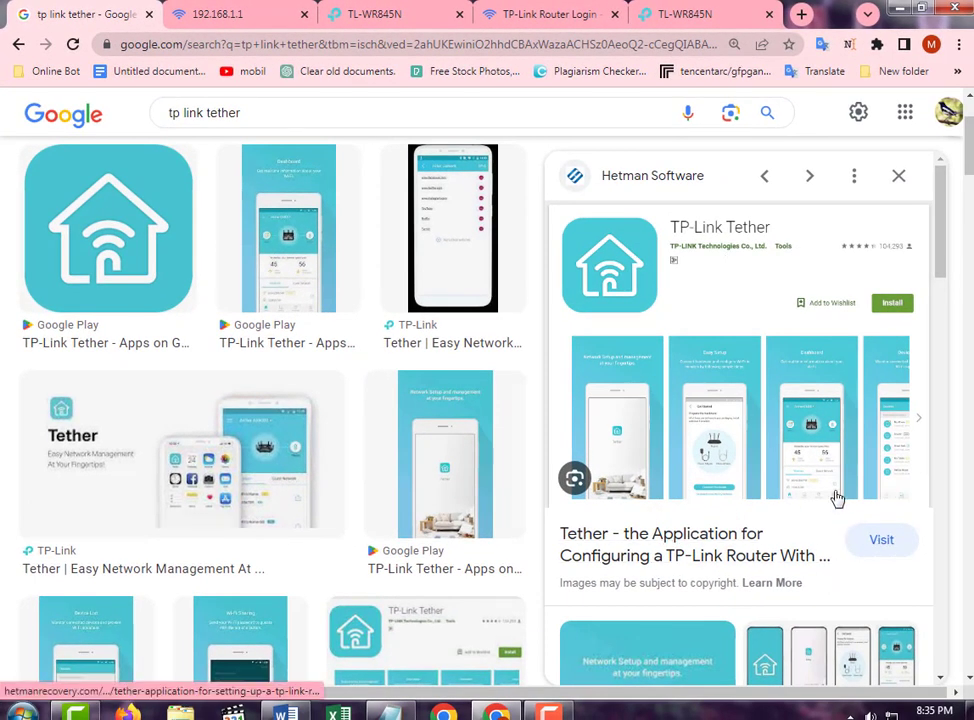
{"action": "left_click", "coordinate": [284, 712]}
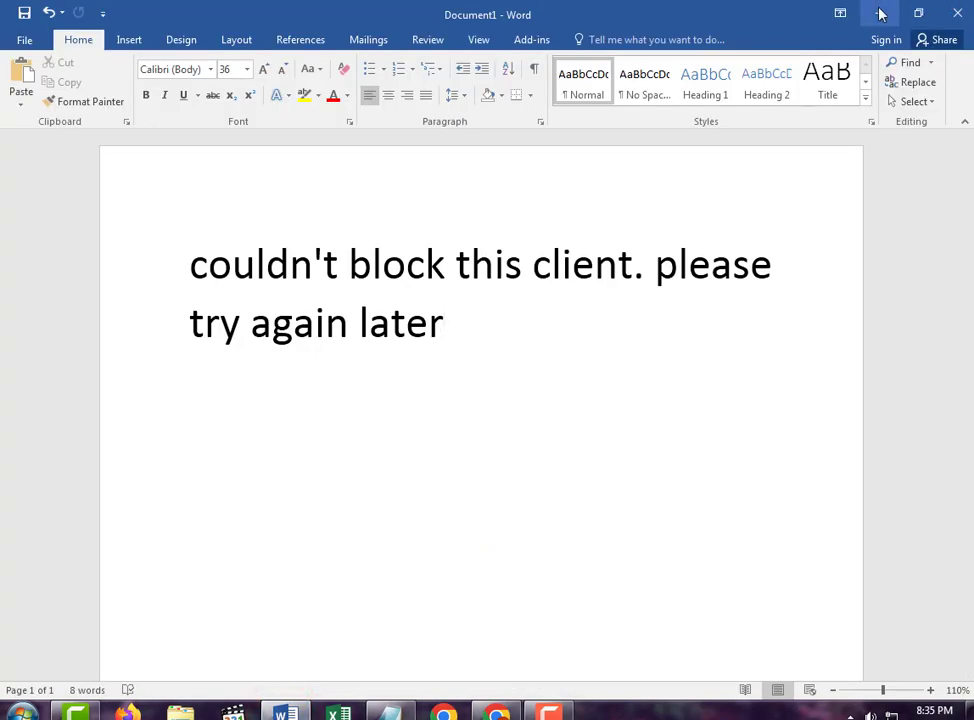
{"action": "left_click", "coordinate": [880, 13]}
{"action": "left_click", "coordinate": [380, 11]}
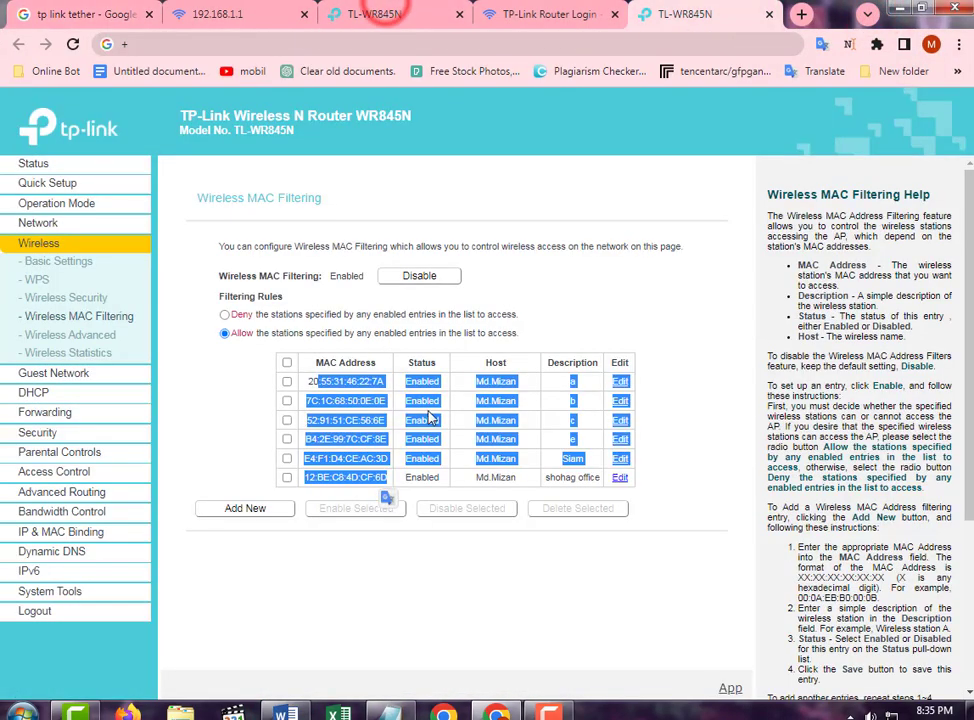
{"action": "left_click", "coordinate": [380, 611]}
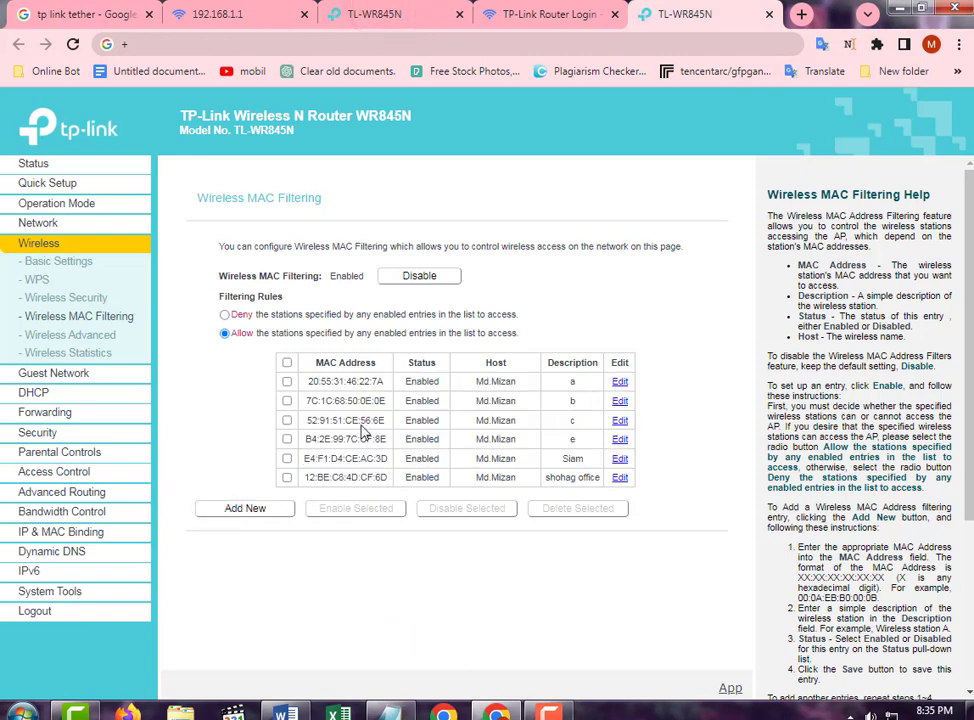